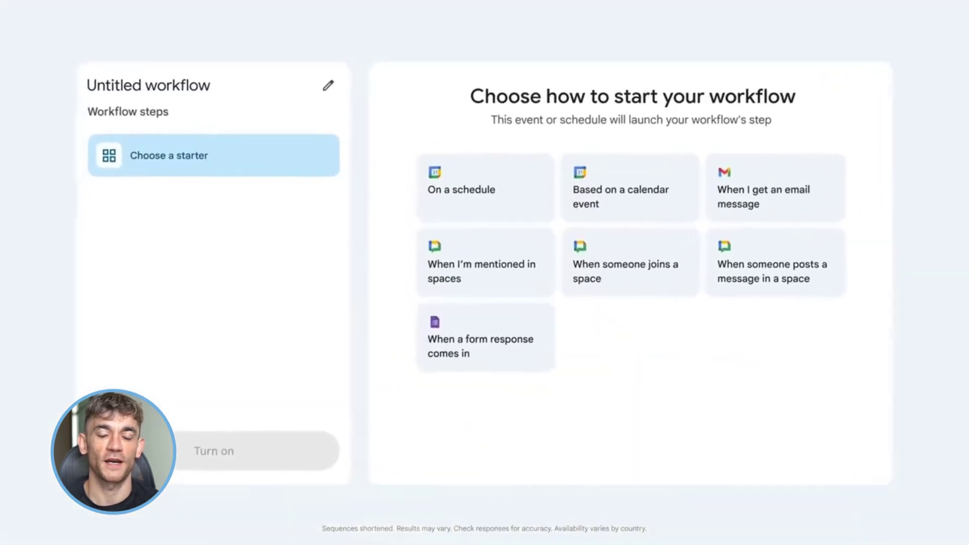
Step: Trigger on Cymbal Jewelry Customer Feedback Form responses and add a following step
left_click(525, 371)
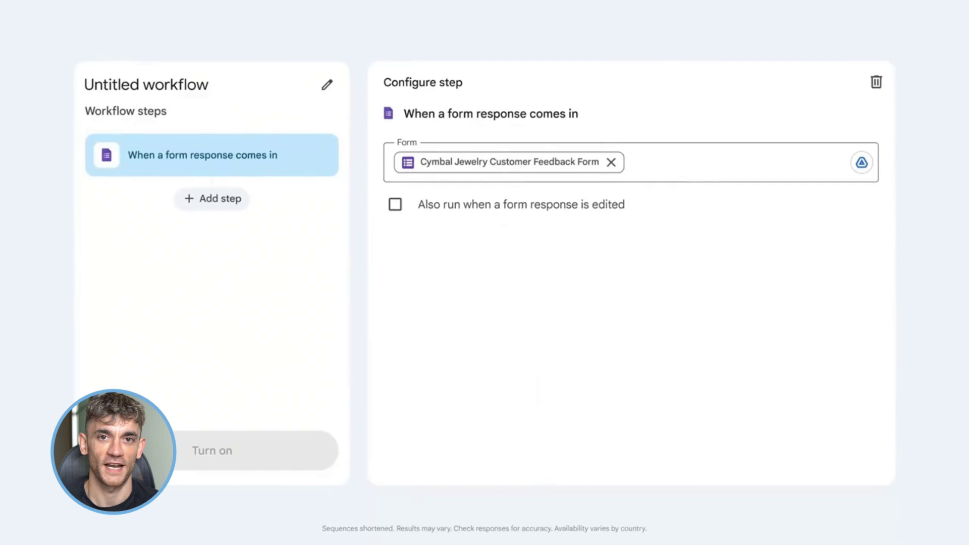
left_click(226, 201)
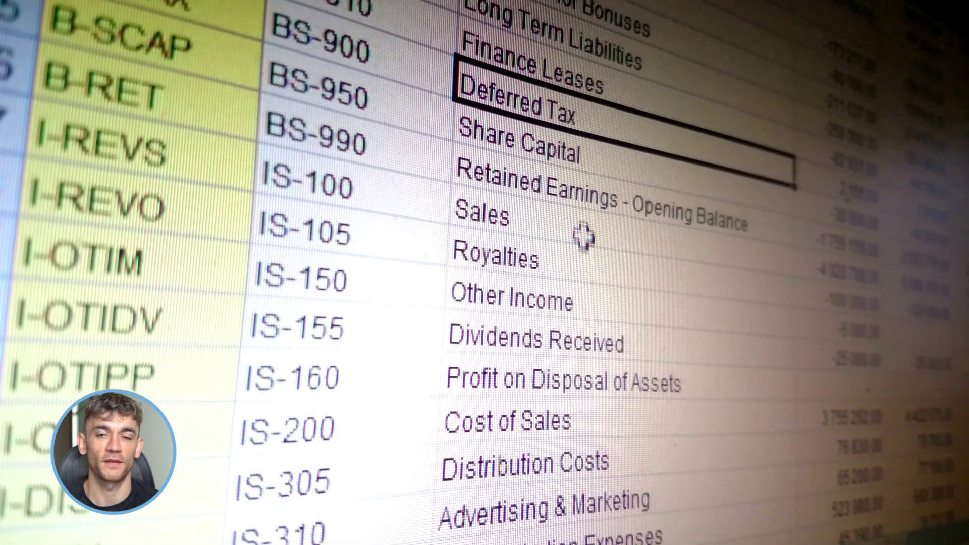
Step: Submit the lead-inquiry prompt to generate the Gmail, Gemini, Sheets and draft-reply pipeline
left_click(584, 234)
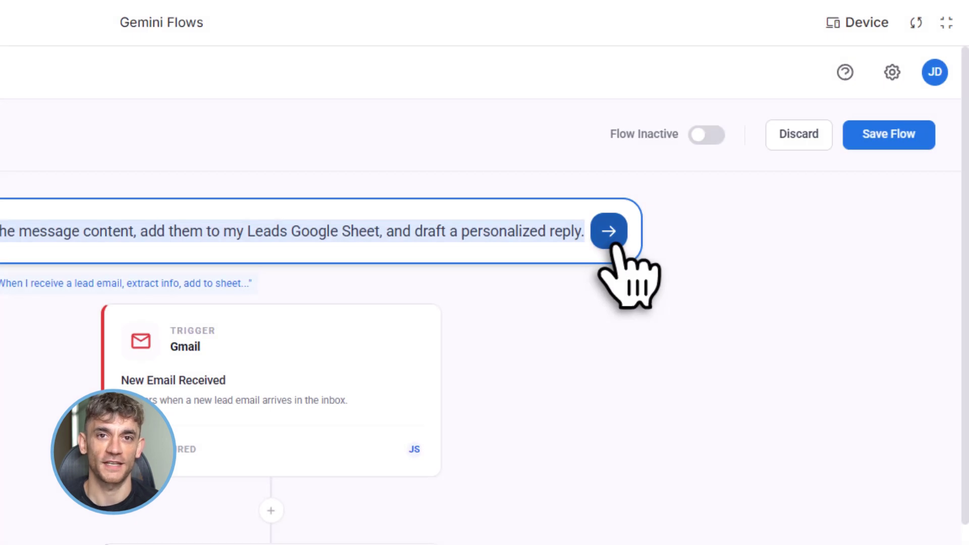
left_click(611, 237)
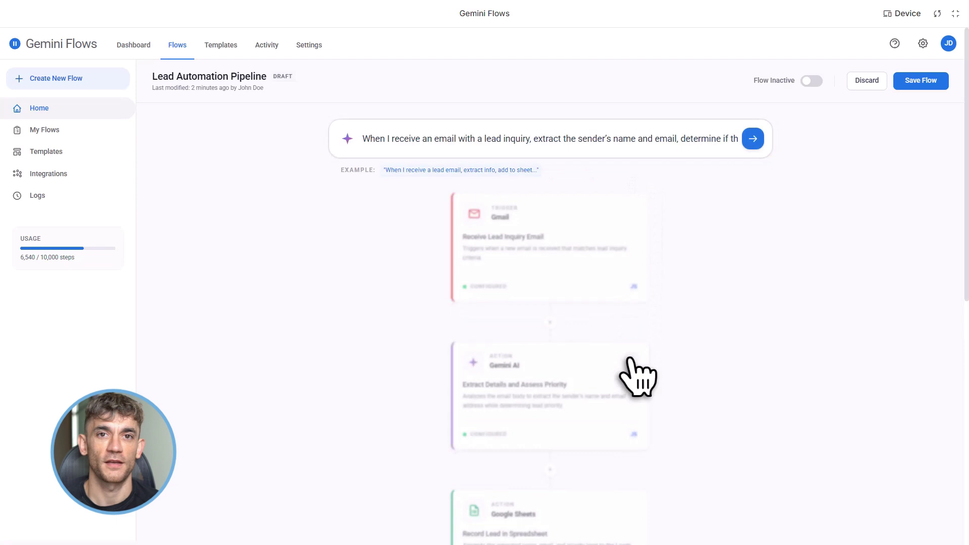
scroll(630, 357, "down", 4)
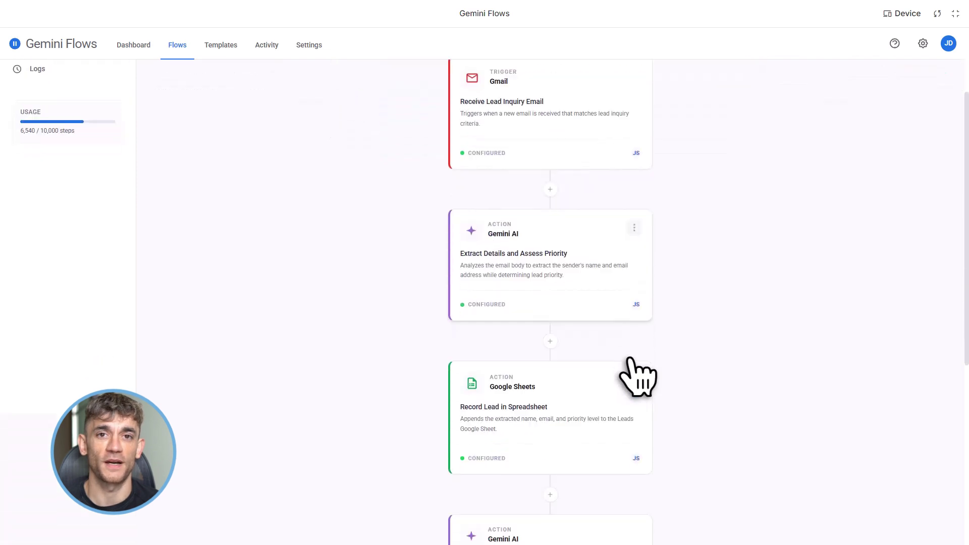
scroll(530, 424, "up", 4)
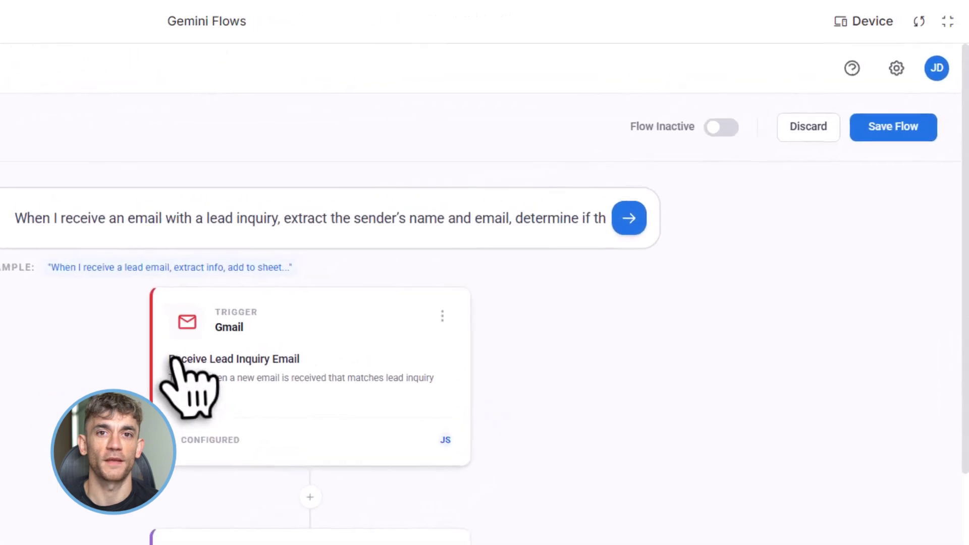
Step: Review the generated trigger and step cards, then switch Flow Active off
left_click_drag(171, 360, 287, 374)
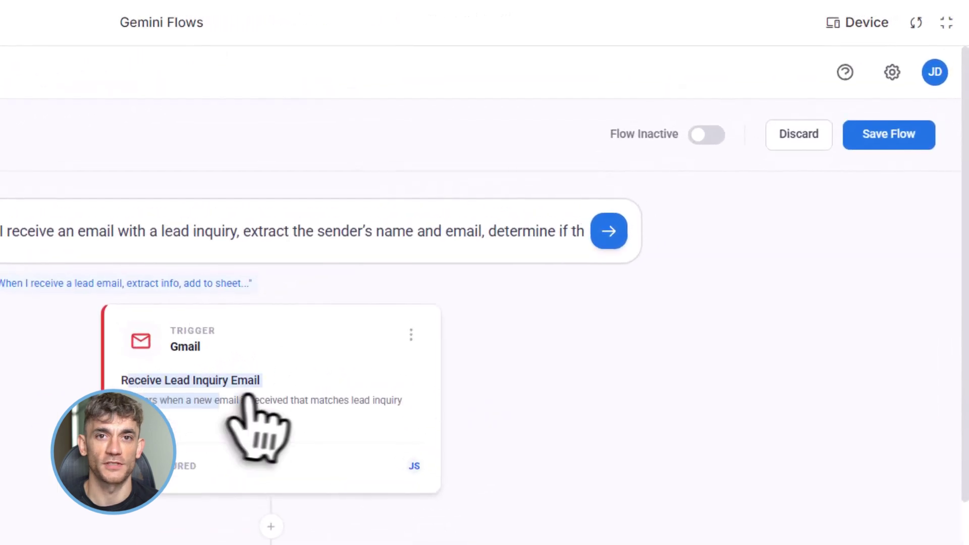
left_click(281, 387)
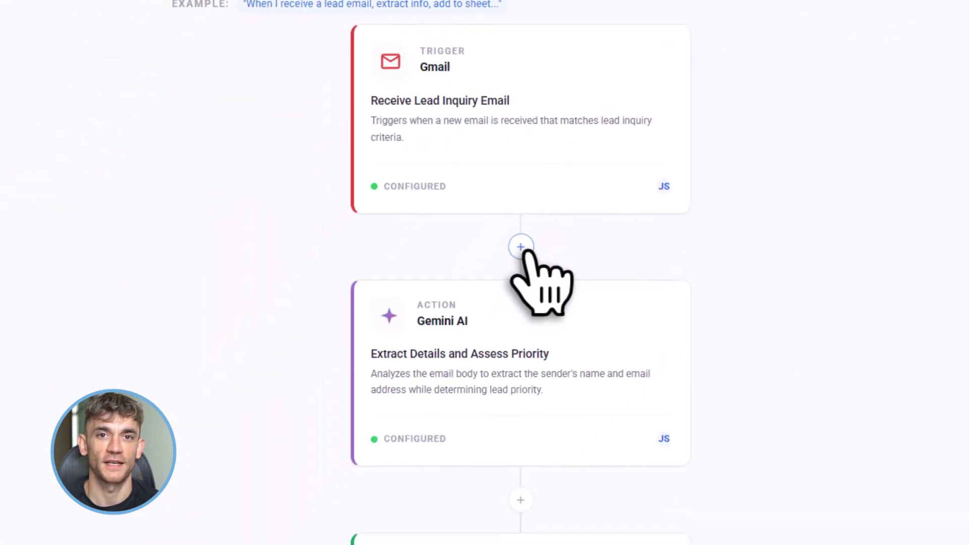
scroll(561, 344, "down", 12)
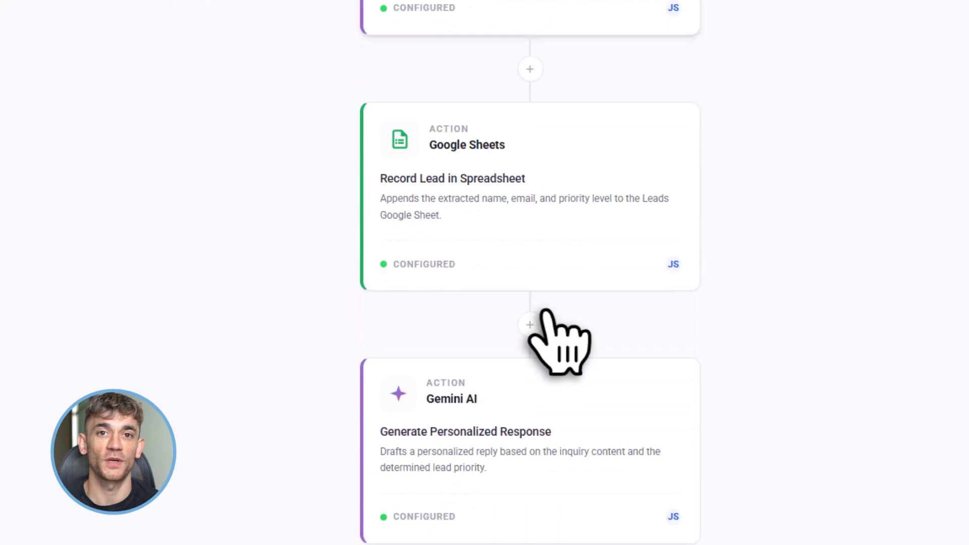
scroll(561, 343, "down", 1)
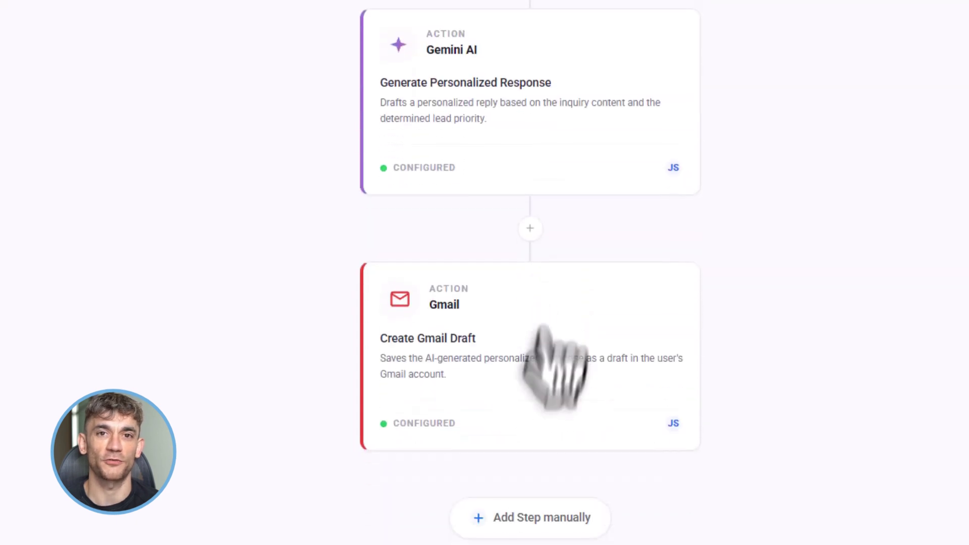
scroll(506, 529, "up", 13)
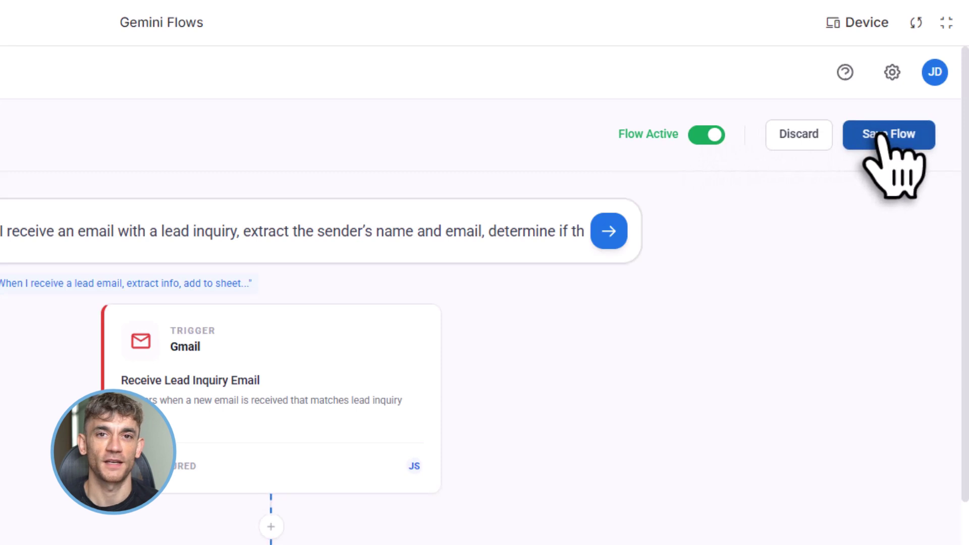
left_click(707, 135)
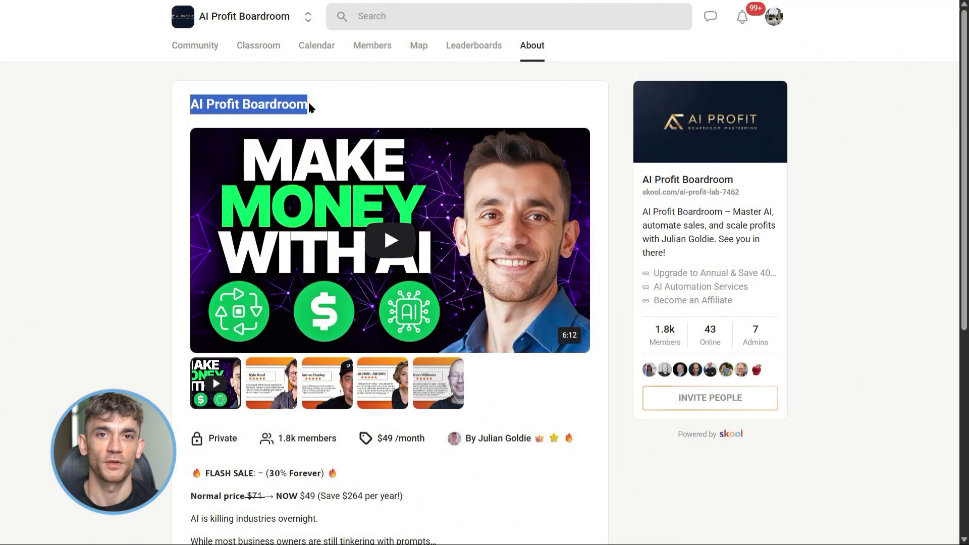
Step: From the About page, open the Community feed and browse it
left_click(308, 103)
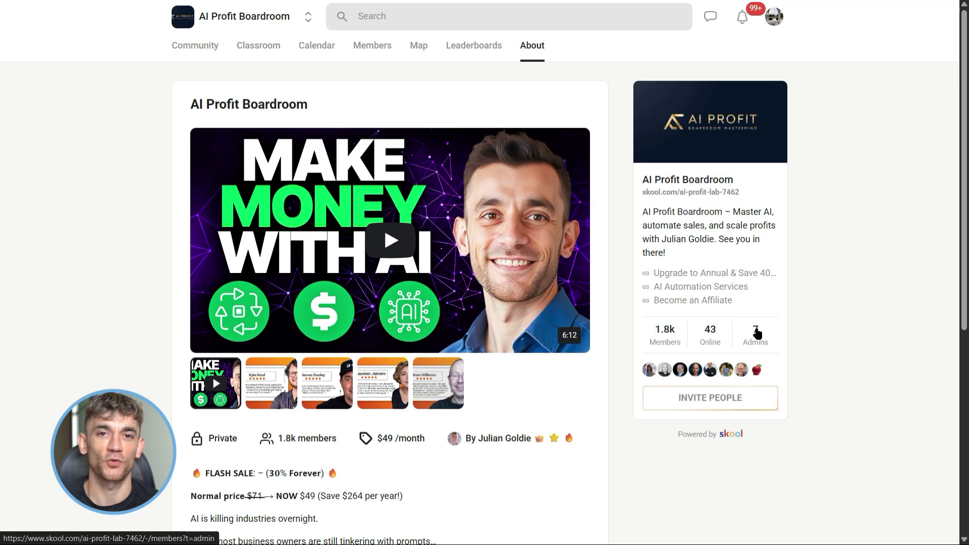
scroll(595, 362, "down", 7)
scroll(596, 363, "up", 7)
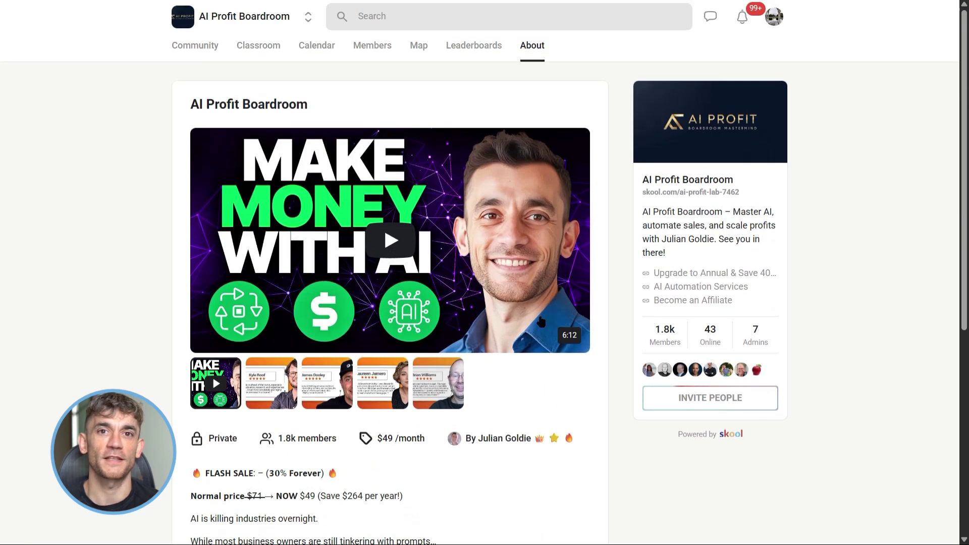
left_click(212, 58)
scroll(617, 292, "down", 9)
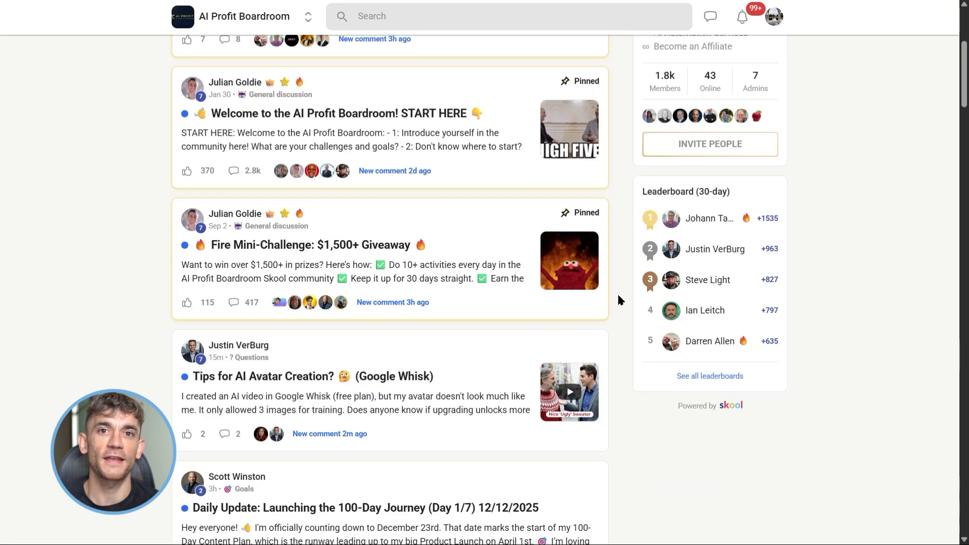
scroll(621, 300, "up", 9)
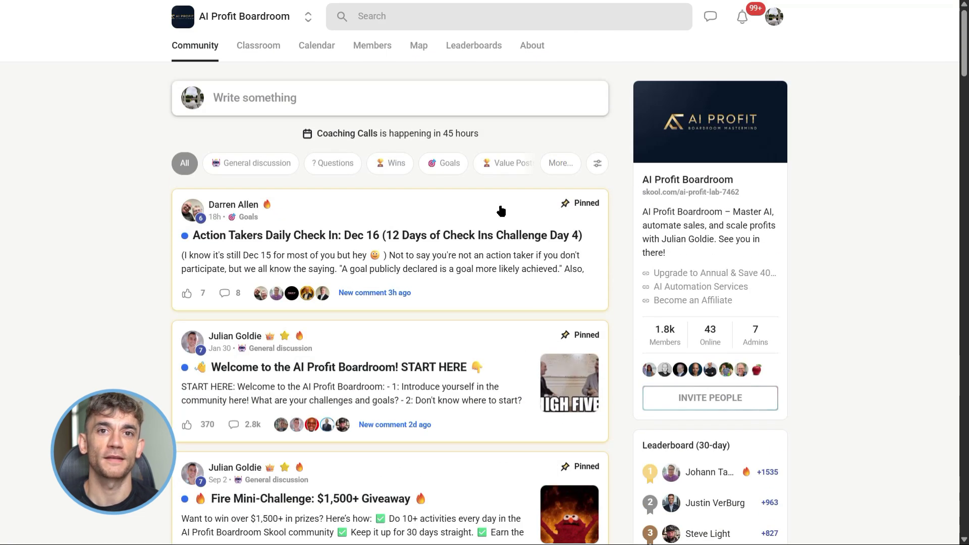
Step: Open the Classroom tab and browse the course grid
left_click(274, 52)
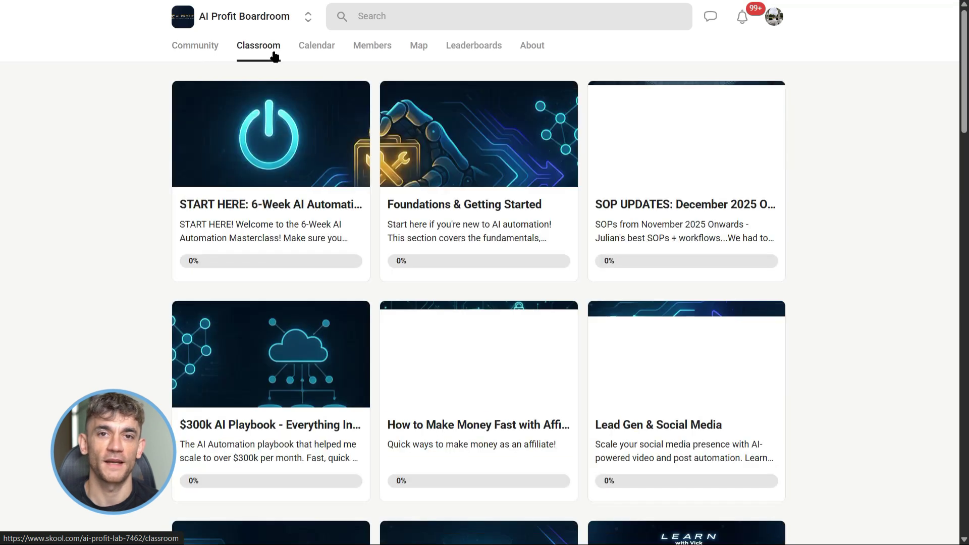
scroll(552, 281, "down", 12)
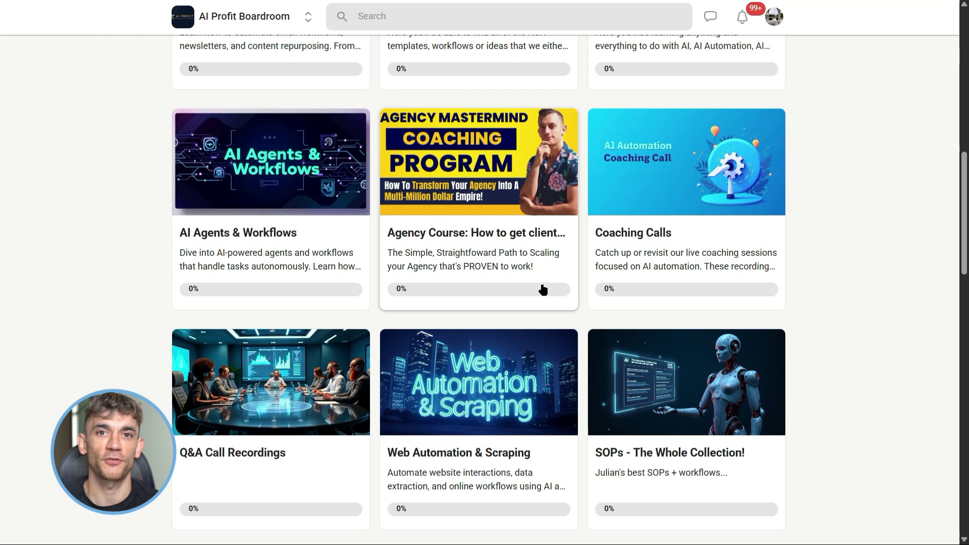
scroll(449, 292, "up", 1)
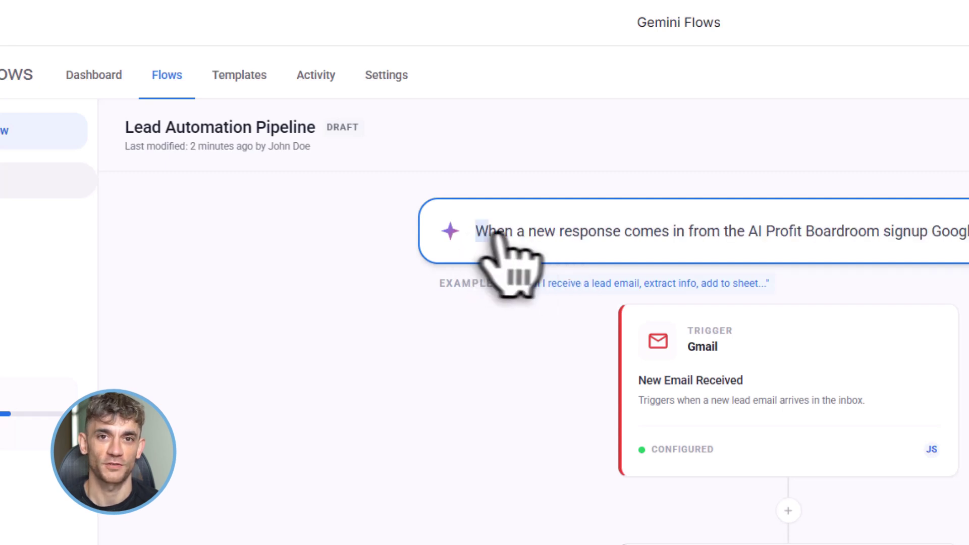
Step: Review the signup Google Form prompt, including its Calendar follow-up timing, and send it
left_click_drag(560, 234, 598, 242)
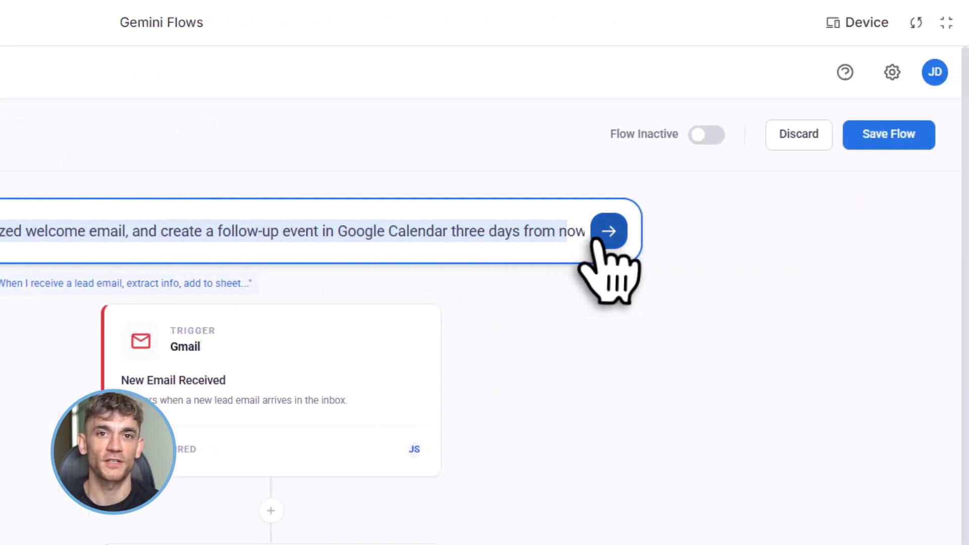
left_click(442, 241)
left_click_drag(438, 242, 567, 242)
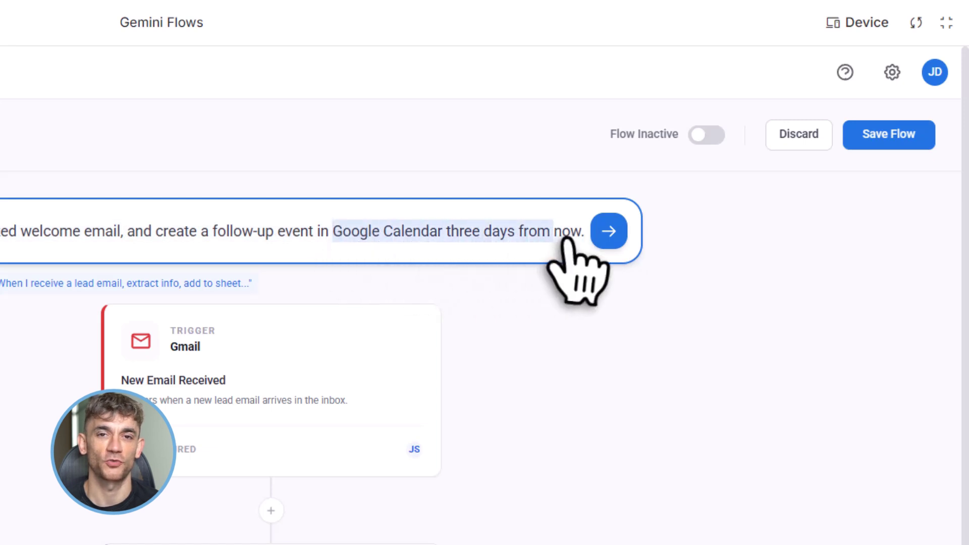
left_click(572, 237)
left_click(606, 233)
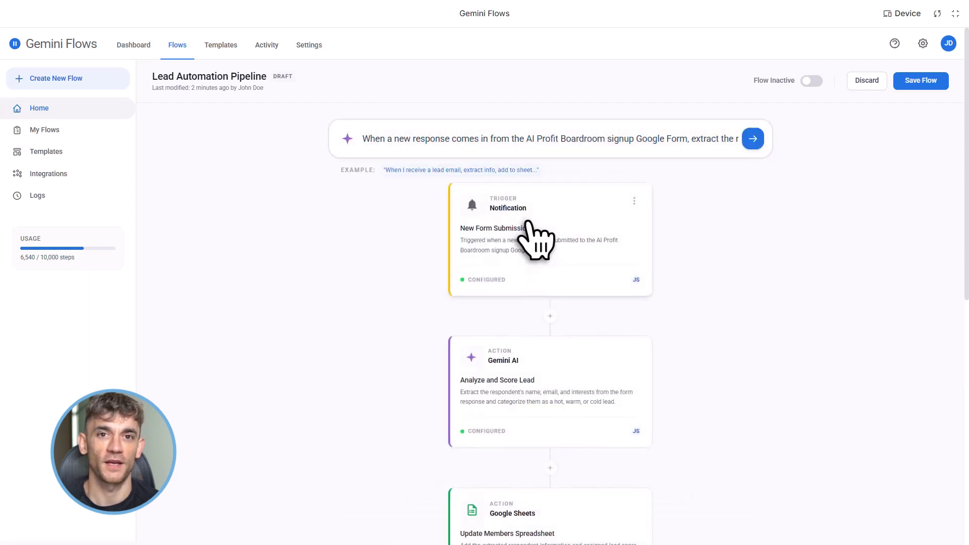
Step: Scroll through the generated Notification, Gemini, Sheets, Gmail and Calendar cards
scroll(528, 222, "down", 9)
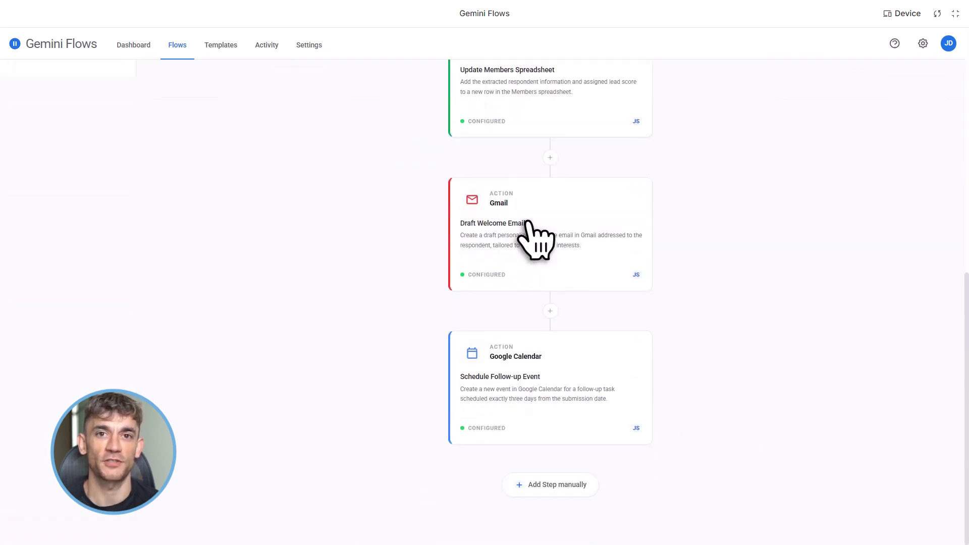
scroll(529, 222, "up", 10)
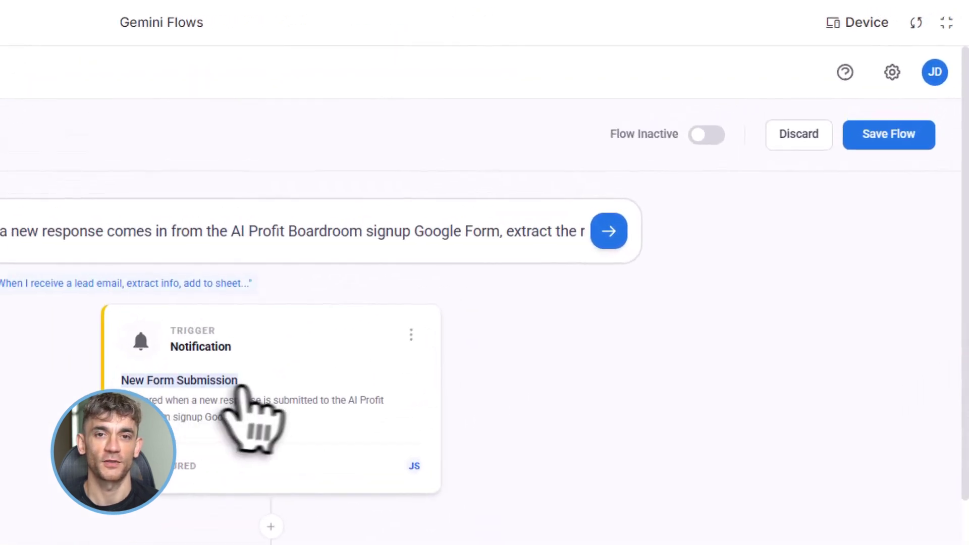
scroll(248, 424, "down", 2)
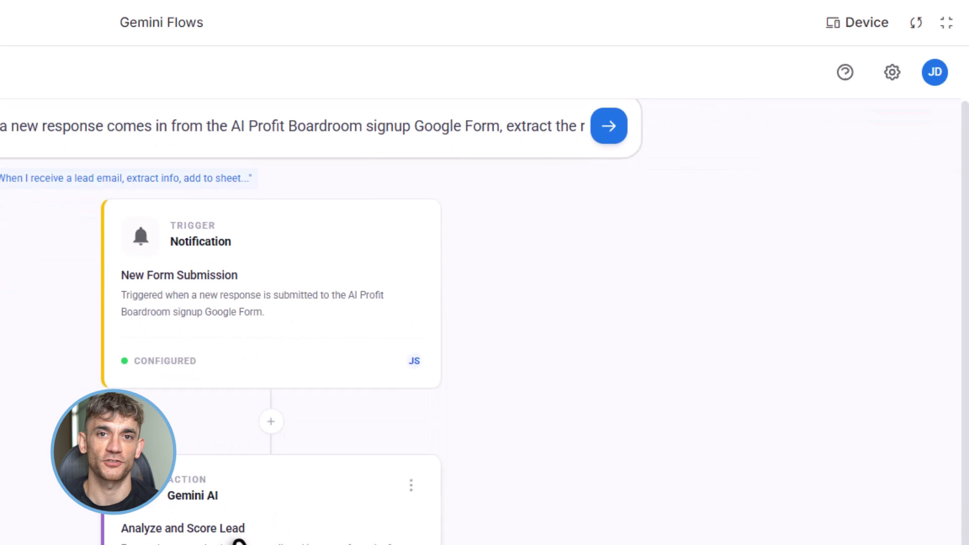
scroll(240, 543, "down", 12)
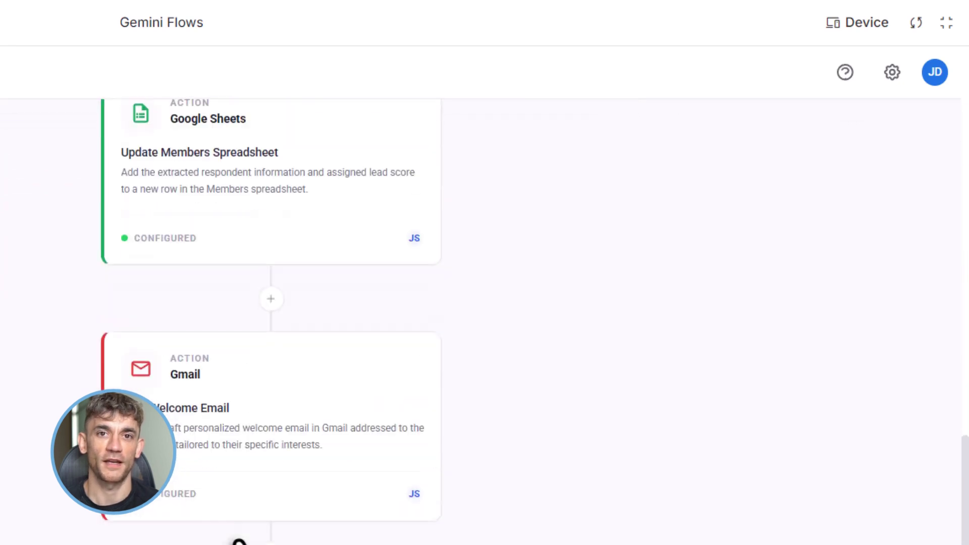
scroll(239, 542, "down", 1)
scroll(240, 543, "up", 15)
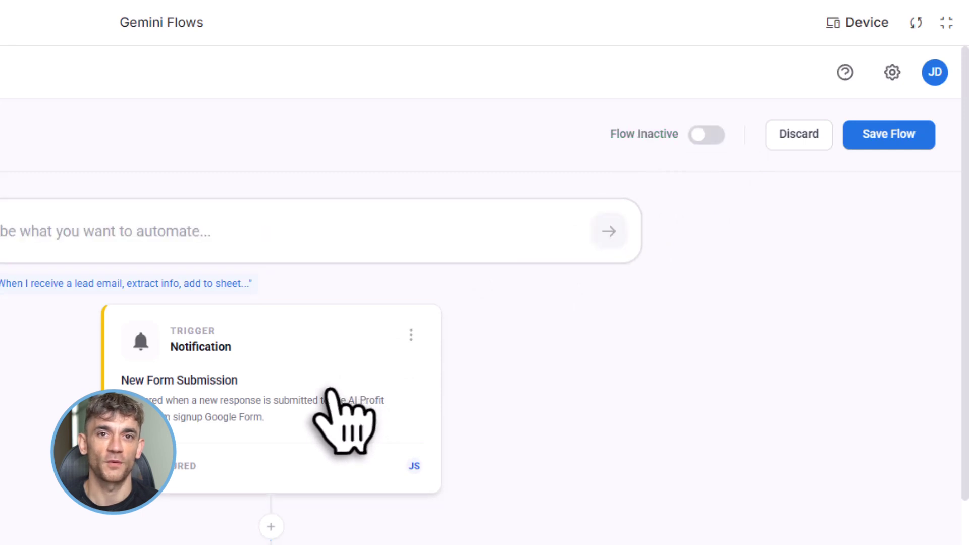
Step: Paste the premium-interest signup automation description into the prompt box
left_click(502, 241)
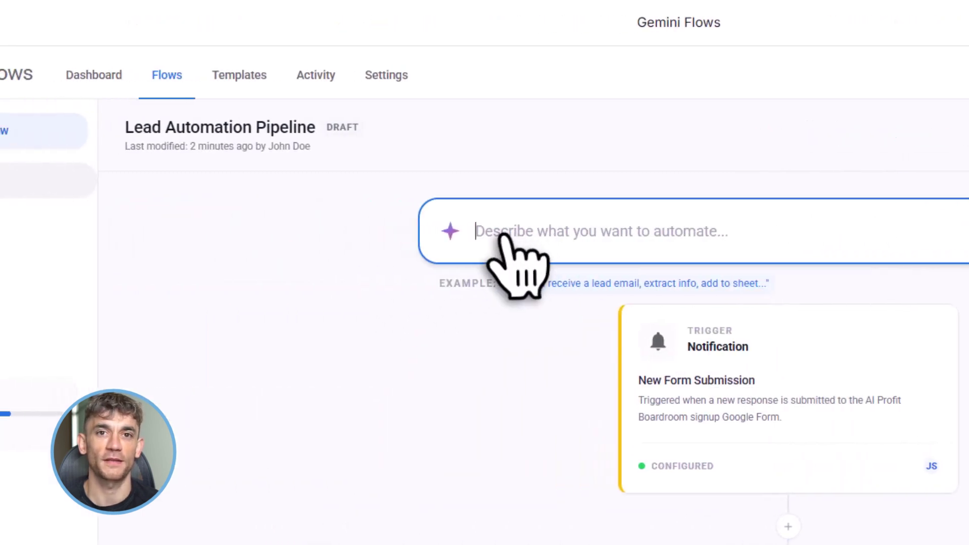
key("ctrl+v")
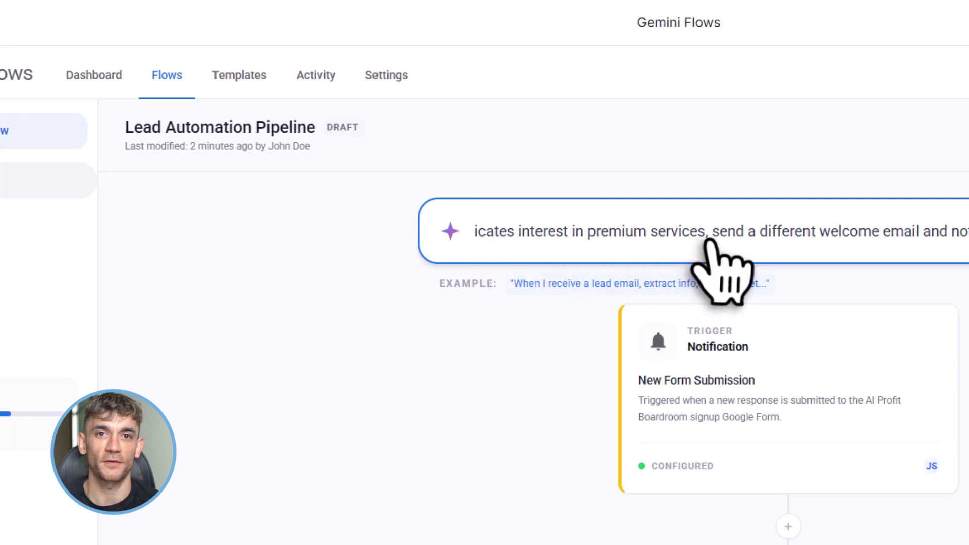
left_click_drag(707, 240, 968, 231)
left_click(968, 231)
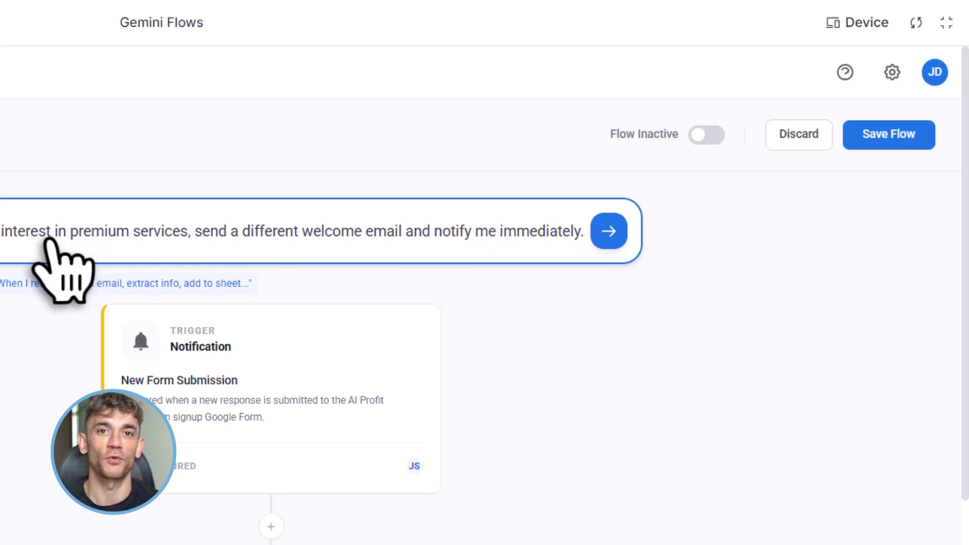
scroll(51, 245, "left", 6)
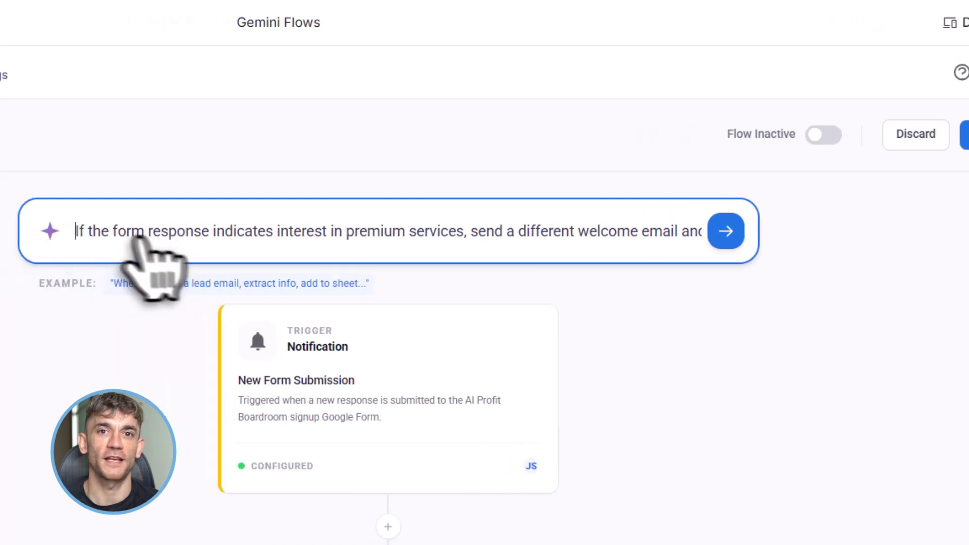
Step: Reread the prompt's opening and 'notify me immediately' request, then send it
left_click_drag(430, 241, 872, 246)
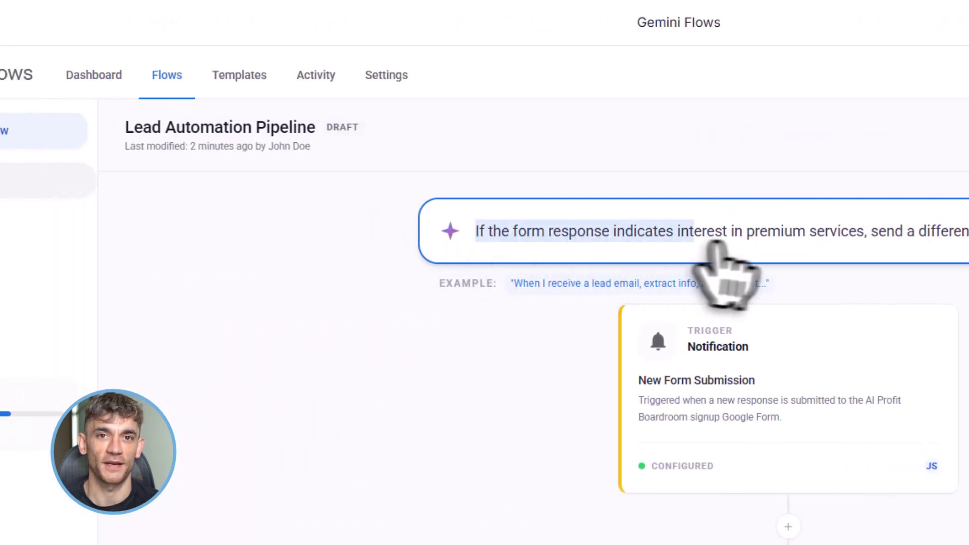
left_click(869, 245)
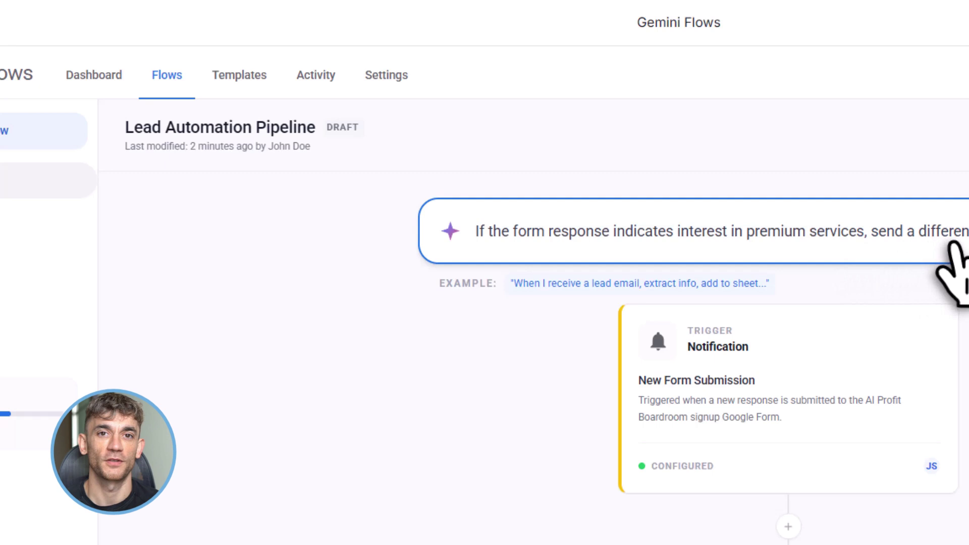
key("End")
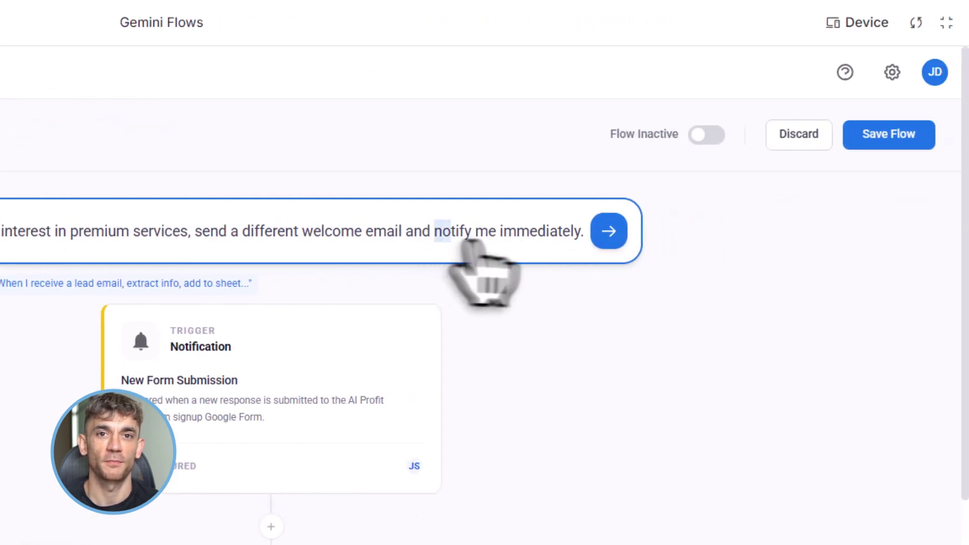
left_click_drag(469, 243, 576, 248)
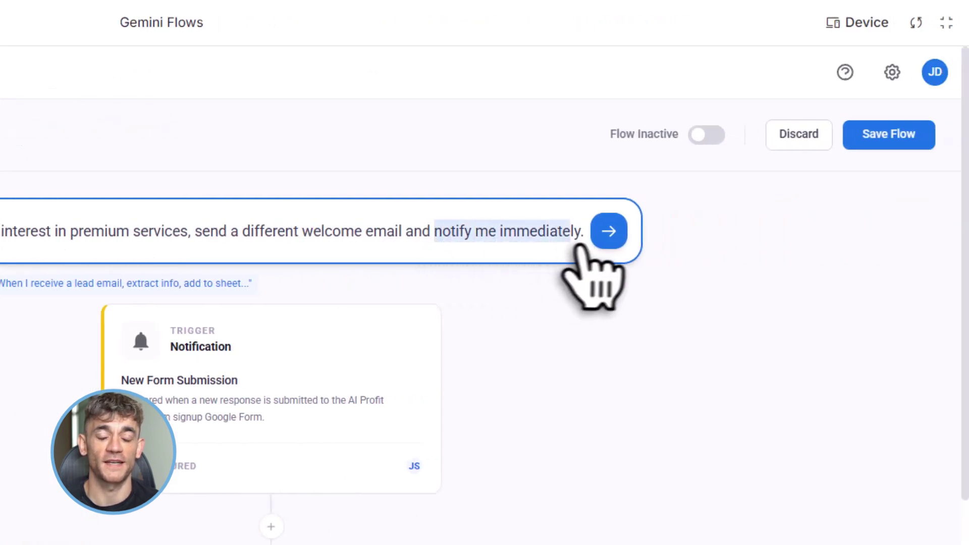
left_click(609, 238)
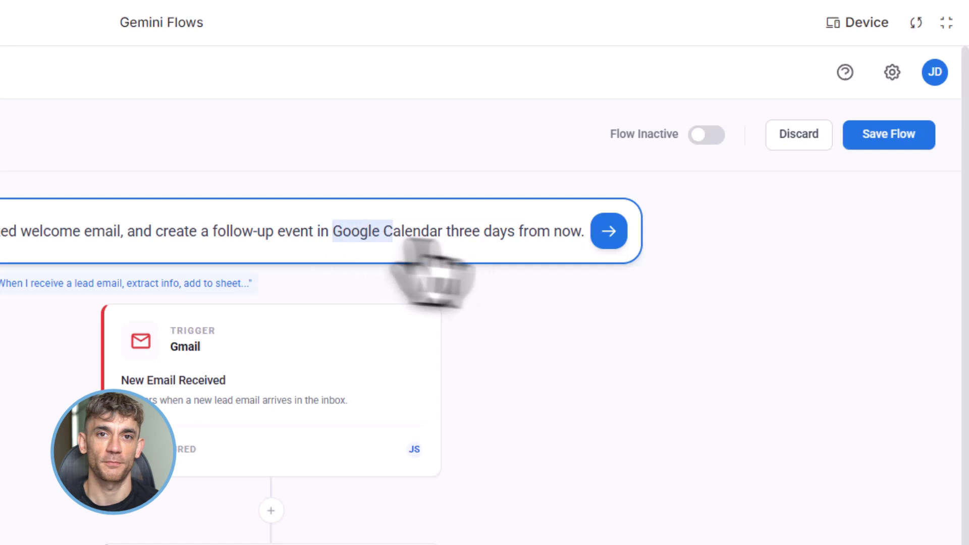
Step: Send the description to generate the scoring, spreadsheet, welcome-email and calendar flow
left_click(608, 232)
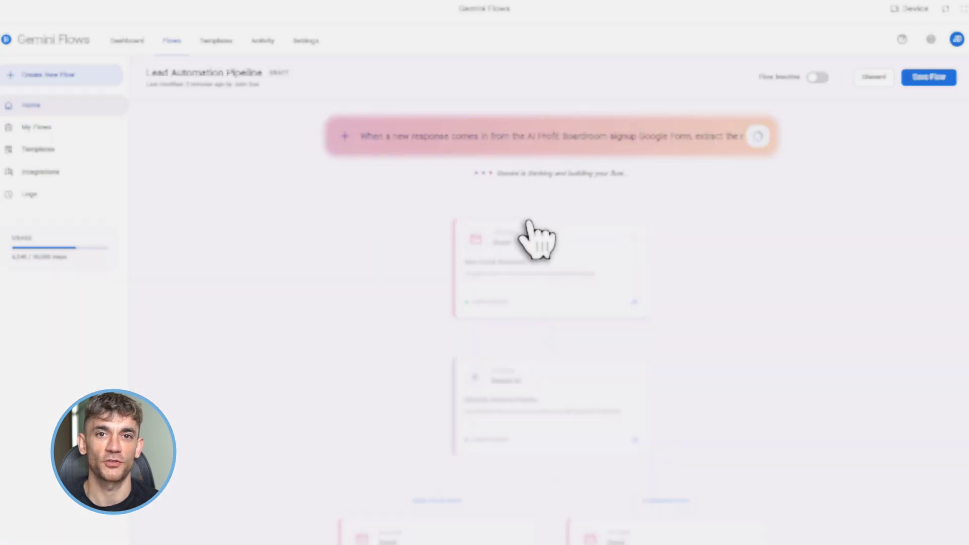
scroll(535, 237, "down", 5)
scroll(535, 237, "down", 4)
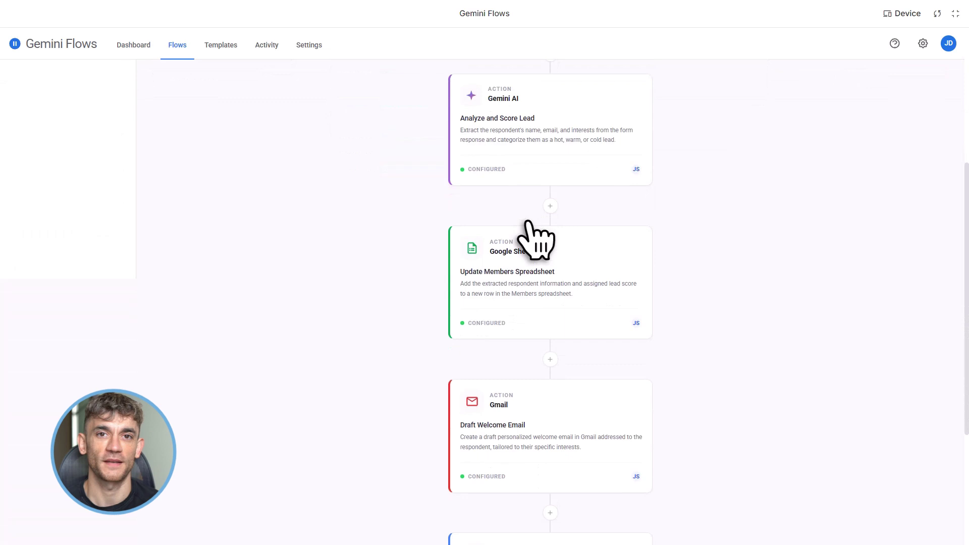
scroll(536, 237, "up", 10)
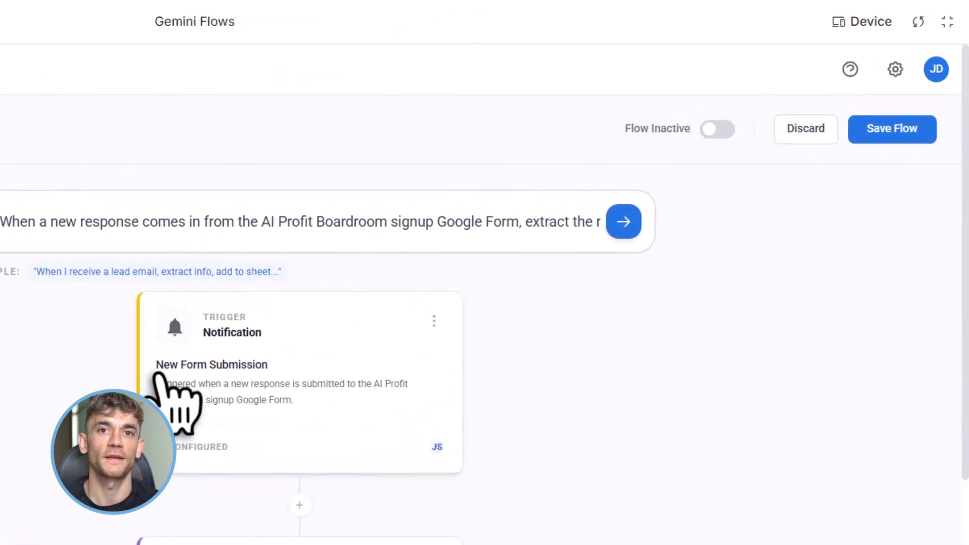
Step: Review the generated cards, save the flow and switch it active
scroll(251, 401, "down", 2)
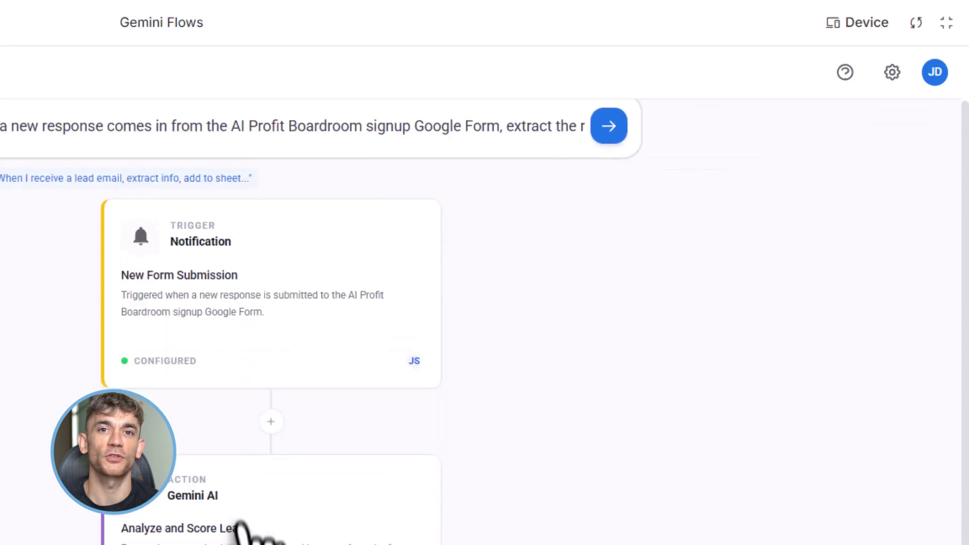
scroll(239, 543, "down", 10)
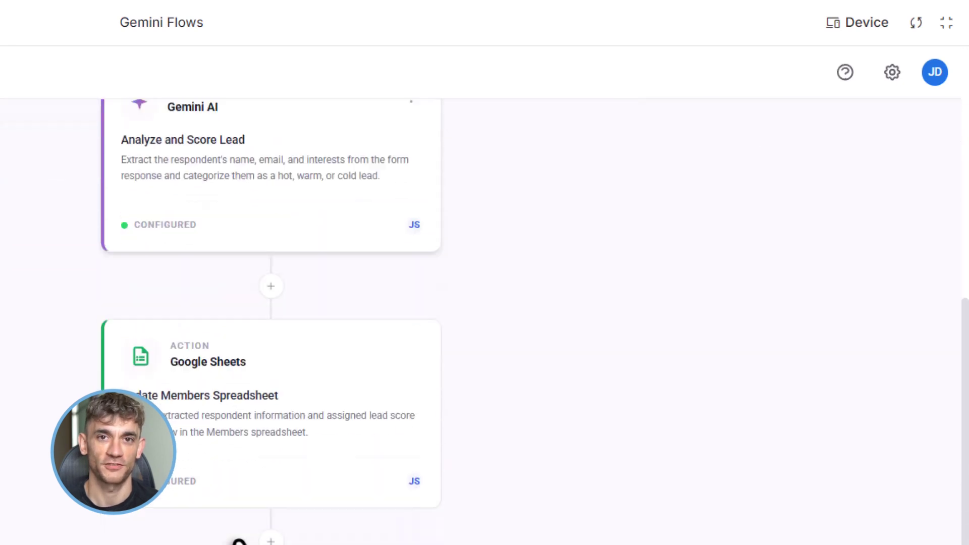
scroll(239, 543, "down", 1)
scroll(239, 543, "up", 13)
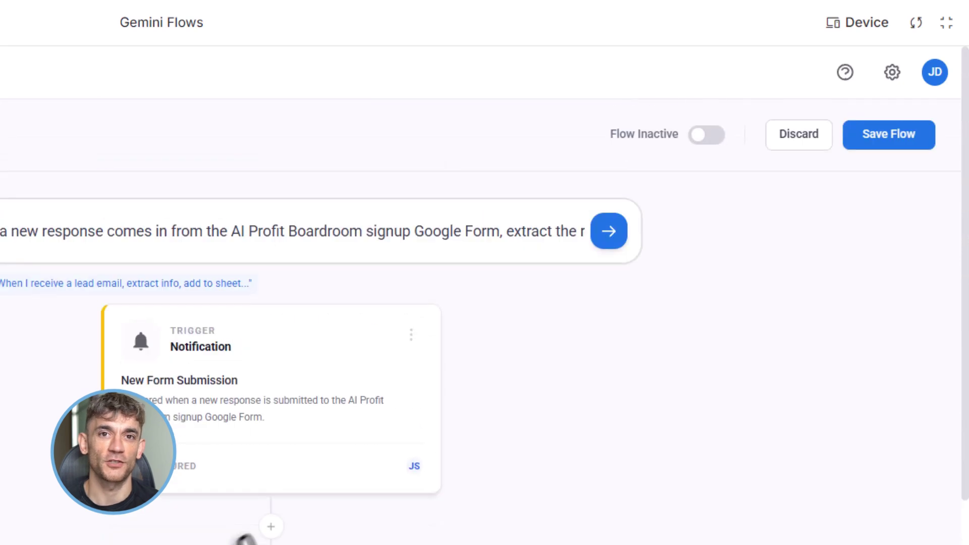
left_click(894, 143)
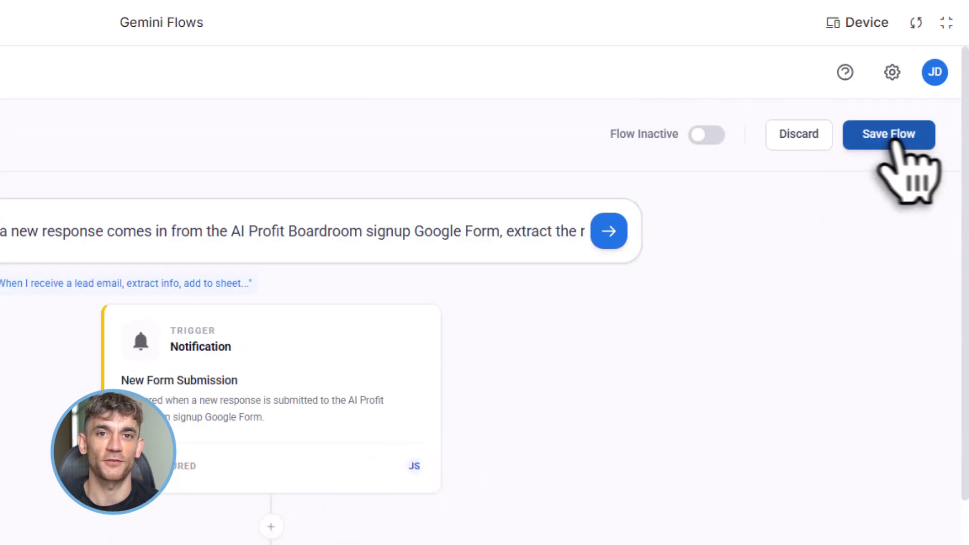
left_click(713, 136)
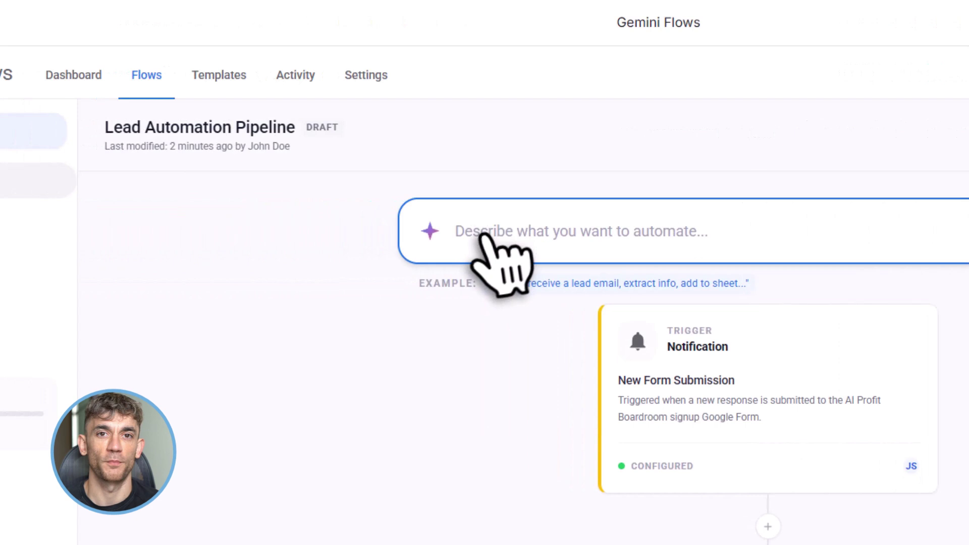
Step: Paste the premium-services branching prompt into the automation box
left_click(500, 236)
key("ctrl+v")
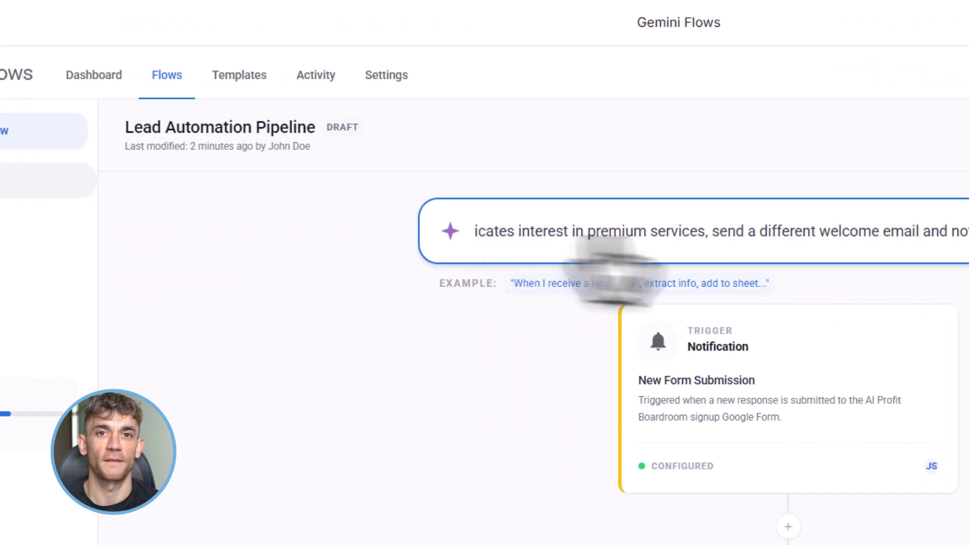
left_click_drag(710, 238, 968, 229)
left_click(968, 229)
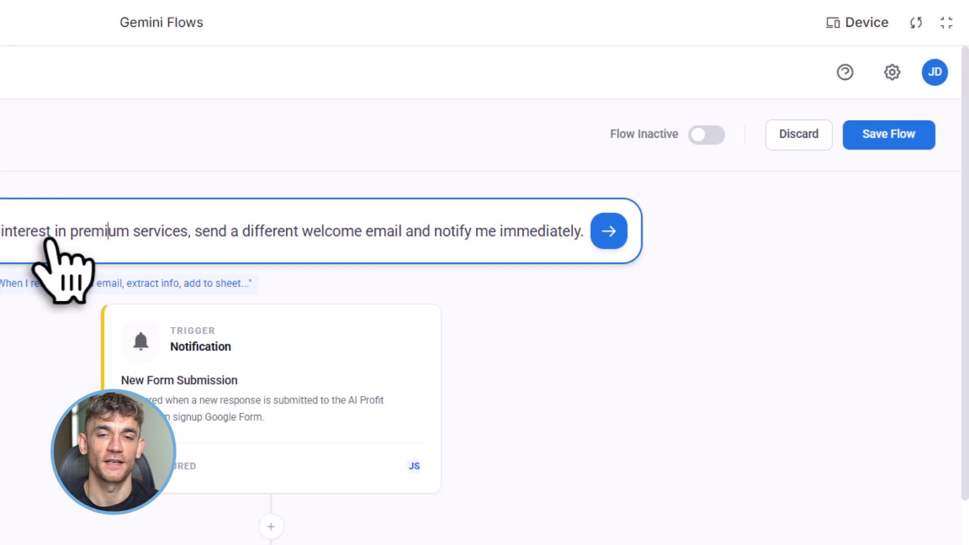
Step: Review the high-value lead and 'notify me immediately' clauses, then send the prompt
key("Left")
key("Left")
key("Left")
key("Left")
key("Left")
key("Left")
key("Left")
key("Left")
key("Left")
key("Left")
key("Left")
key("Left")
key("Left")
key("Left")
key("Left")
key("Left")
key("Left")
key("Left")
key("Left")
key("Left")
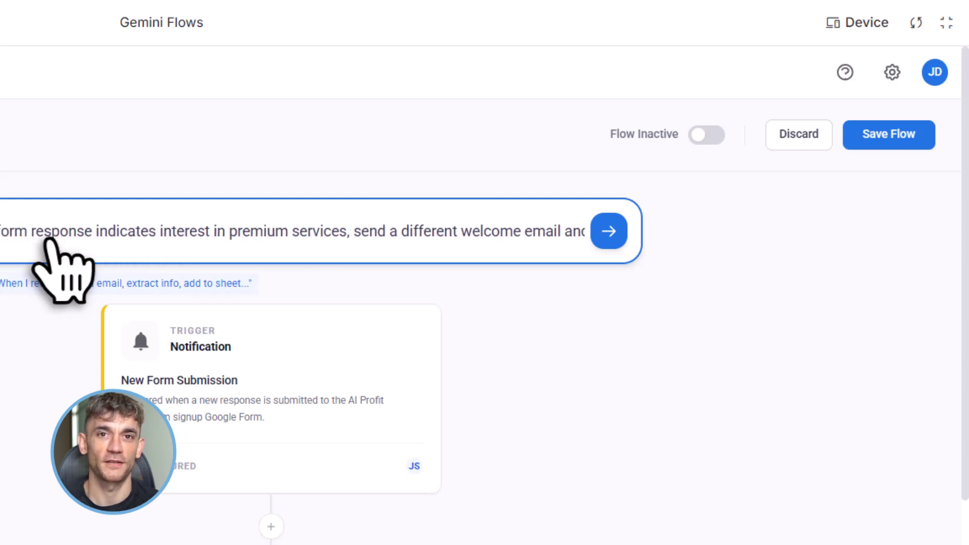
left_click_drag(2, 232, 328, 247)
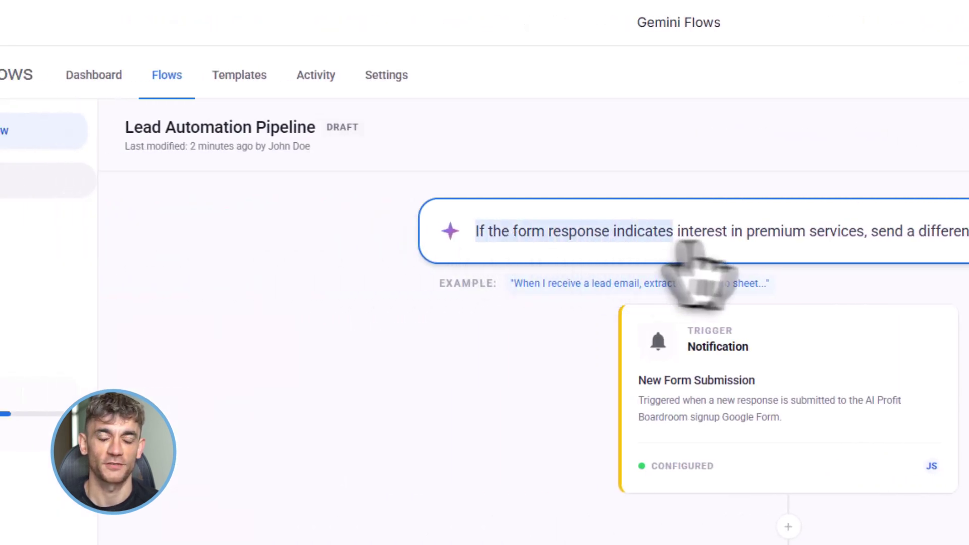
left_click_drag(803, 246, 866, 247)
left_click(869, 247)
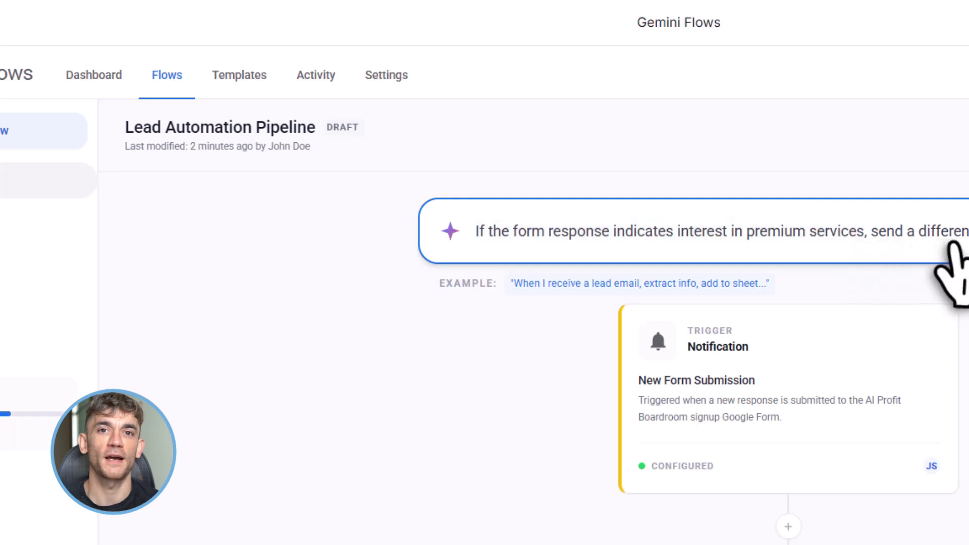
key("Right")
key("Right")
key("Right")
key("Right")
key("Right")
key("Right")
key("Right")
key("Right")
key("Right")
key("Right")
key("Right")
key("Right")
key("Right")
key("Right")
key("Right")
key("Right")
key("Right")
key("Right")
key("Right")
key("Right")
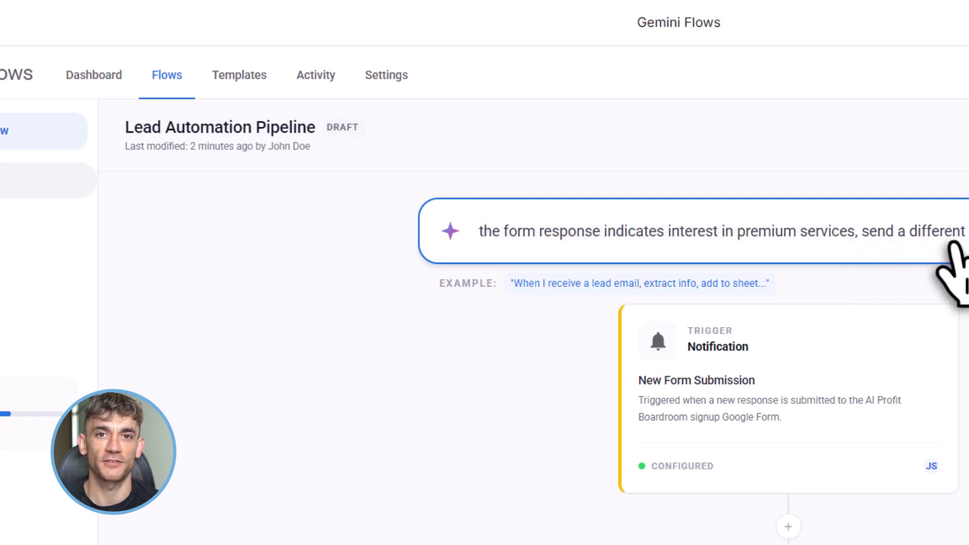
left_click(953, 242)
left_click_drag(435, 241, 567, 247)
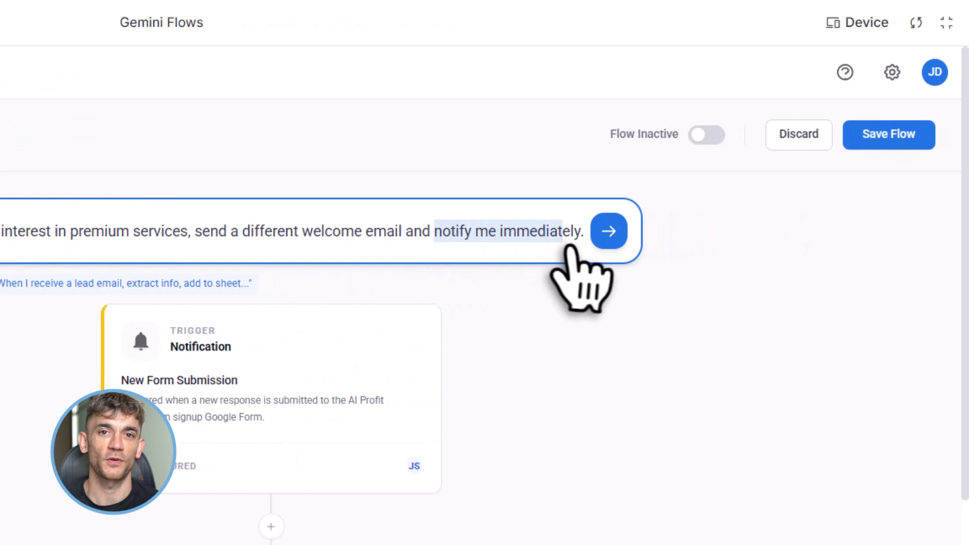
left_click(610, 238)
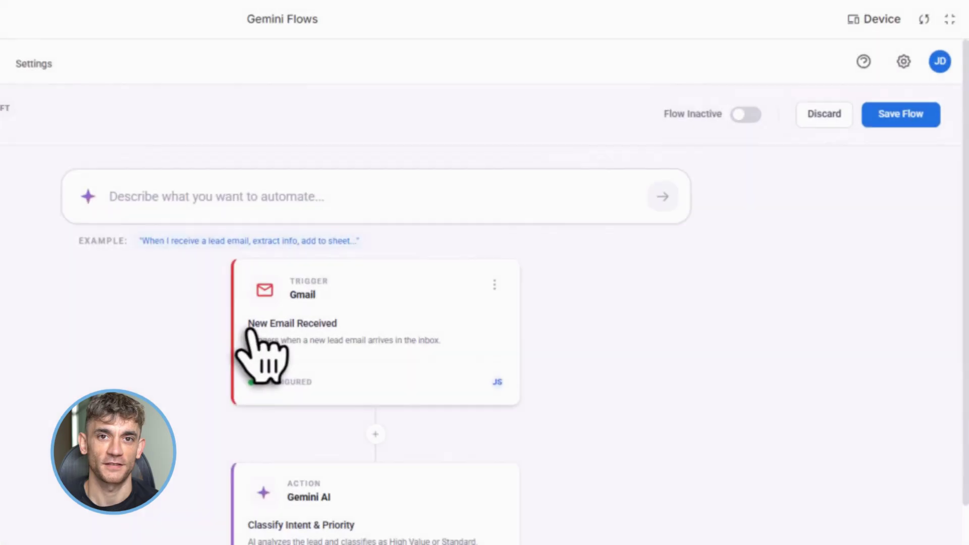
scroll(260, 390, "down", 6)
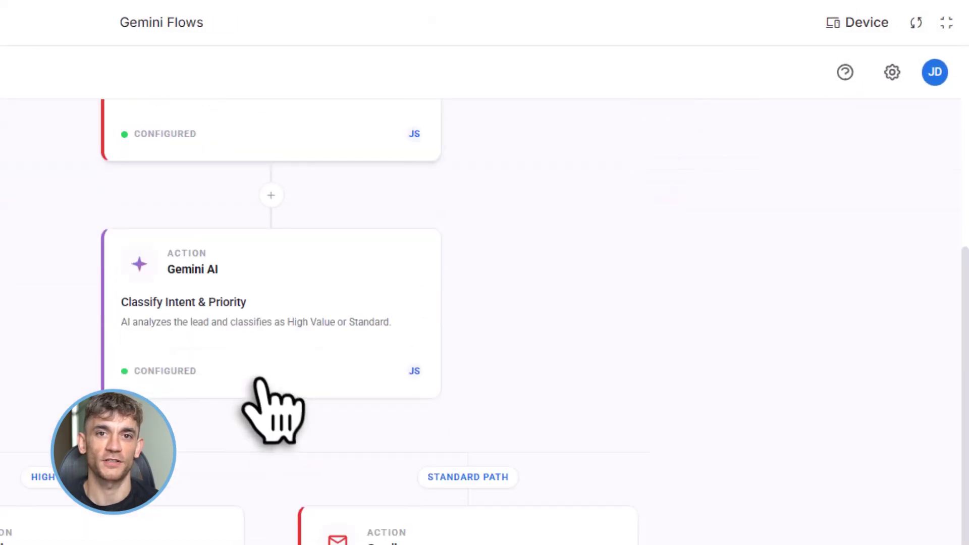
left_click_drag(172, 267, 255, 277)
left_click(227, 286)
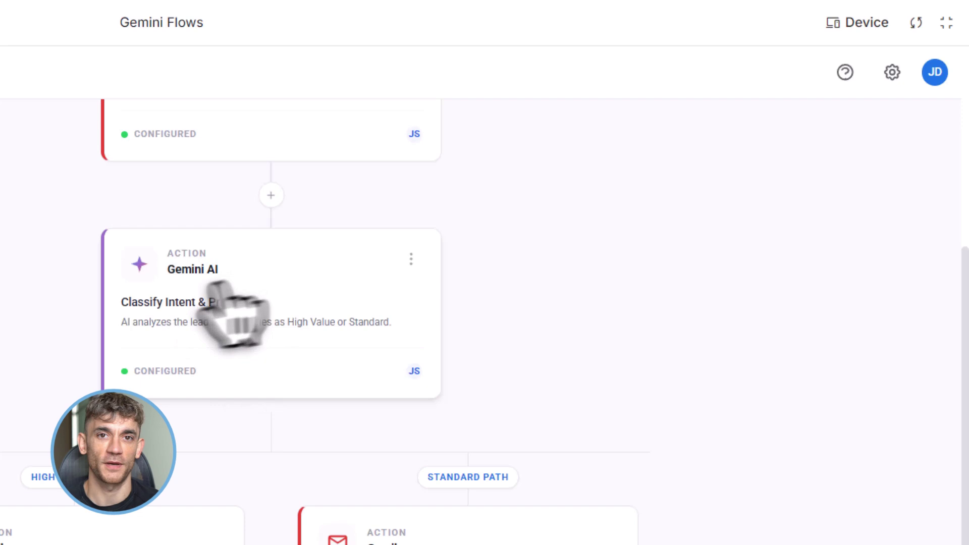
left_click_drag(124, 302, 271, 301)
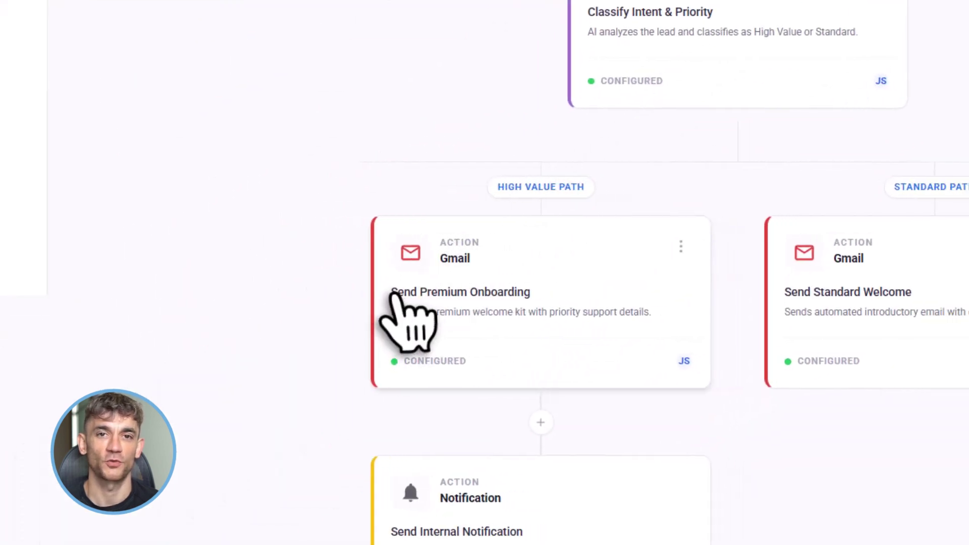
left_click_drag(393, 294, 559, 296)
left_click(561, 298)
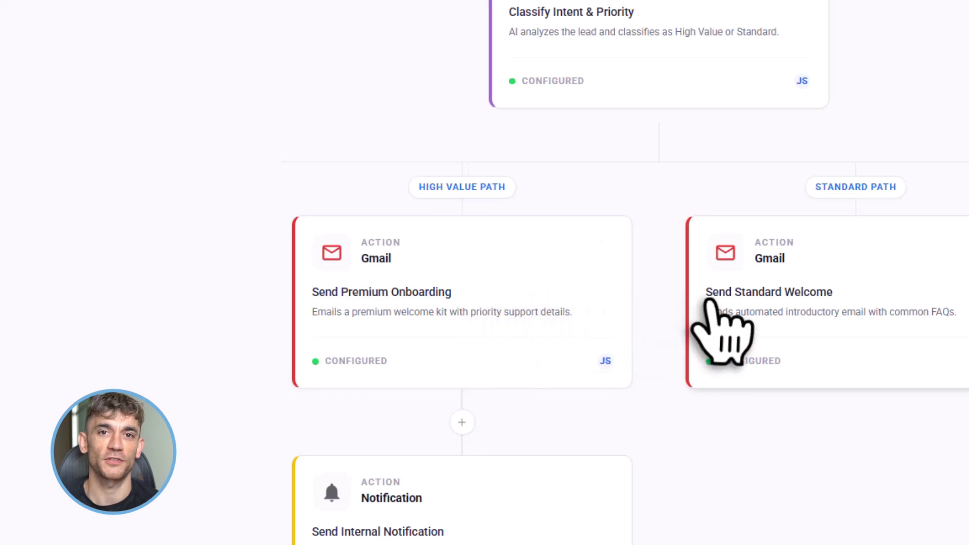
left_click_drag(707, 302, 838, 299)
left_click(842, 302)
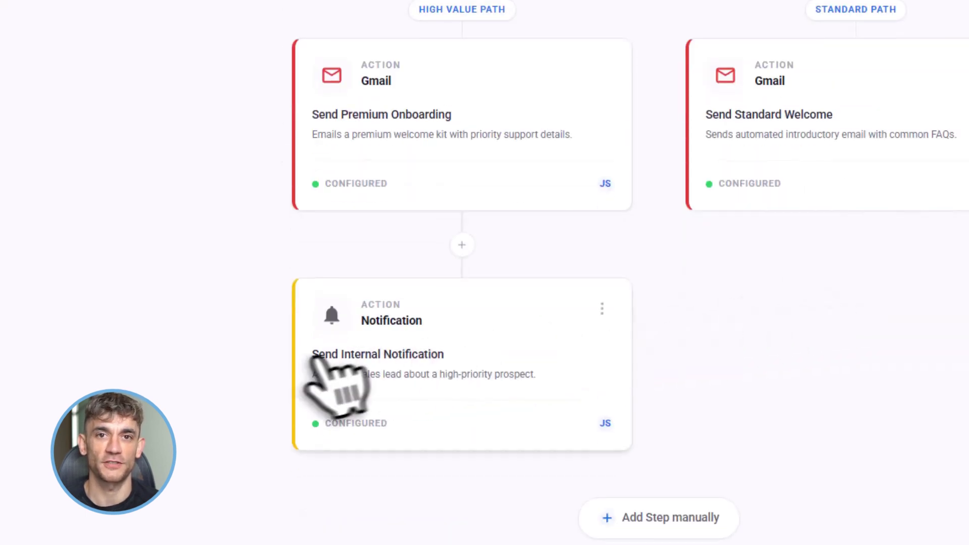
left_click_drag(313, 354, 480, 359)
left_click(482, 360)
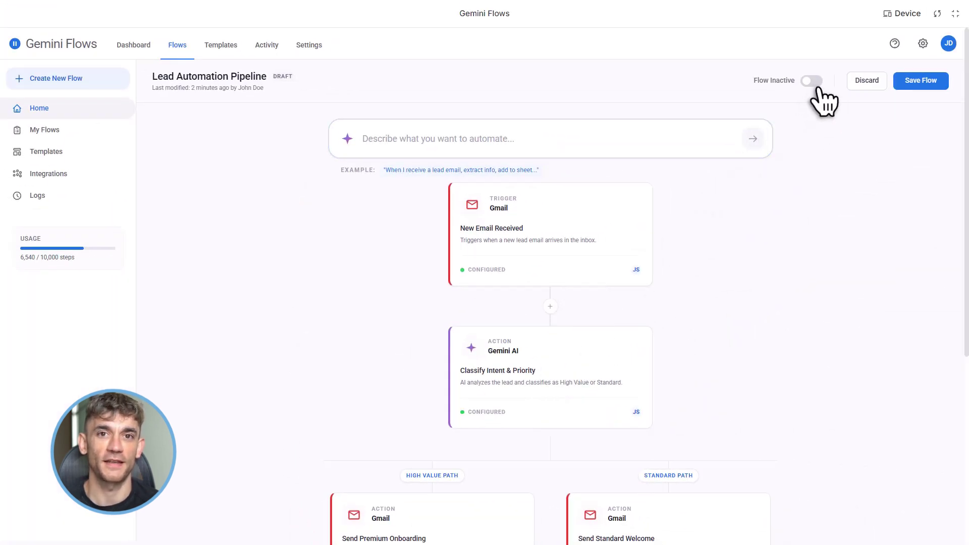
Step: Activate the current flow and scroll through its steps
left_click(813, 81)
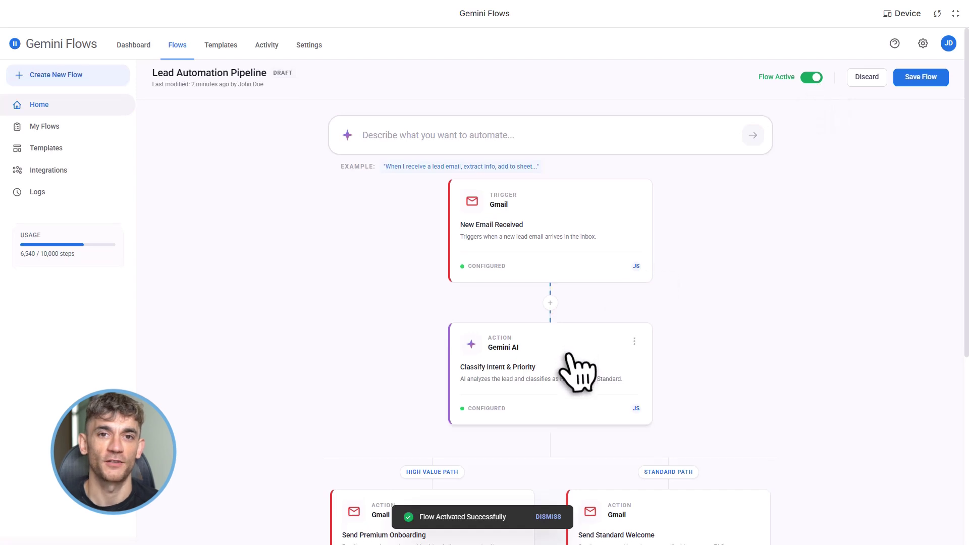
scroll(570, 355, "down", 3)
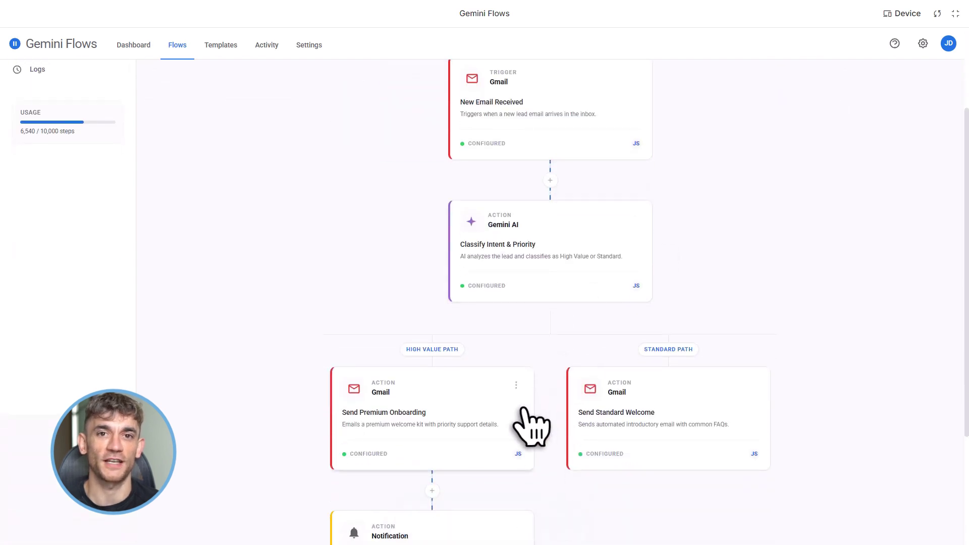
scroll(530, 426, "down", 3)
scroll(530, 426, "up", 6)
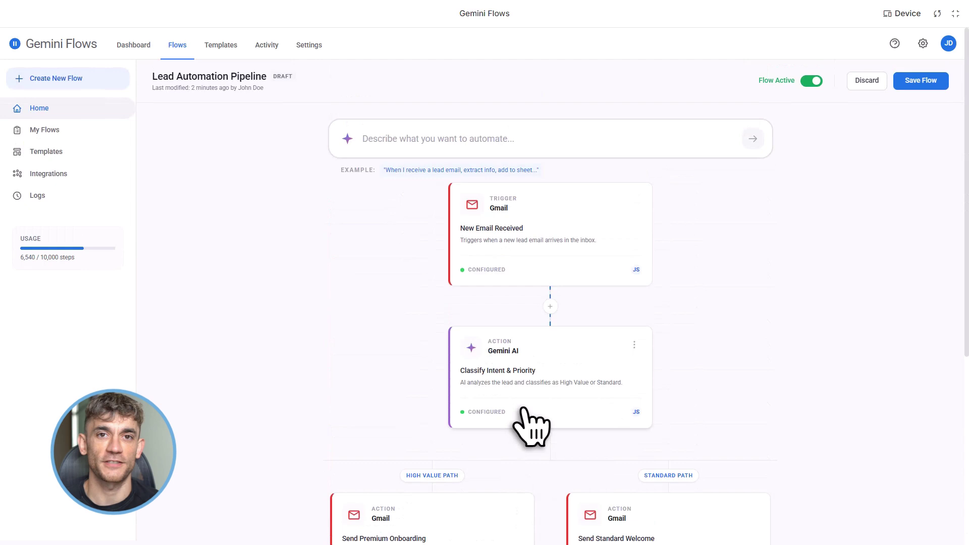
Step: Paste the Drive-guide check description: send the document link if found, otherwise create a task
left_click(386, 141)
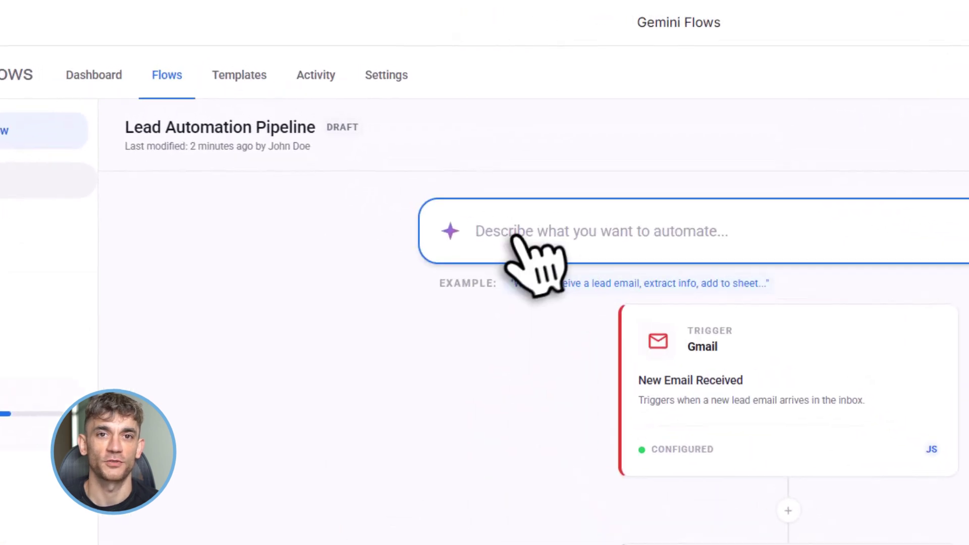
key("ctrl+v")
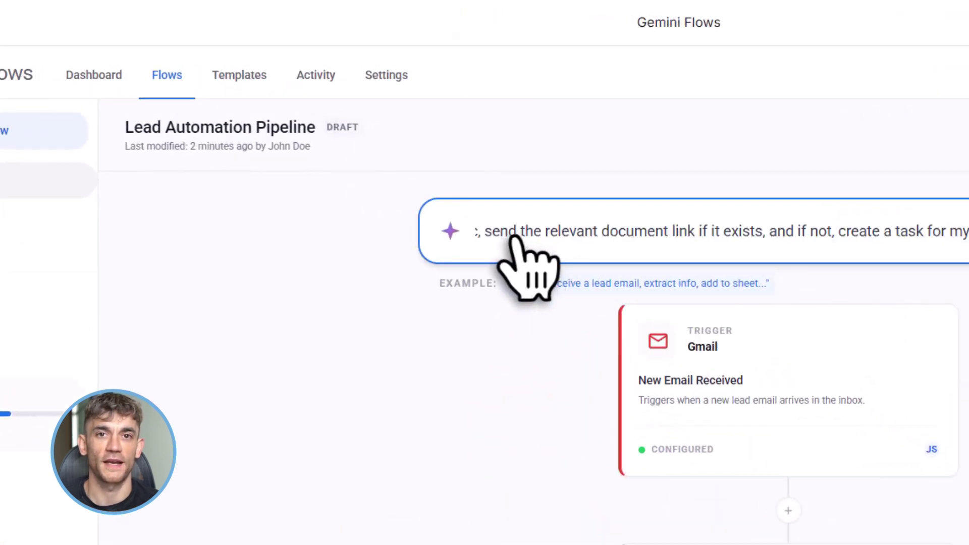
key("Left")
key("Left")
key("Left")
key("Left")
key("Left")
key("Left")
key("Left")
key("Left")
key("Left")
key("Left")
key("Left")
key("Left")
key("Left")
key("Left")
key("Left")
key("Left")
key("Left")
key("Left")
key("Left")
key("Left")
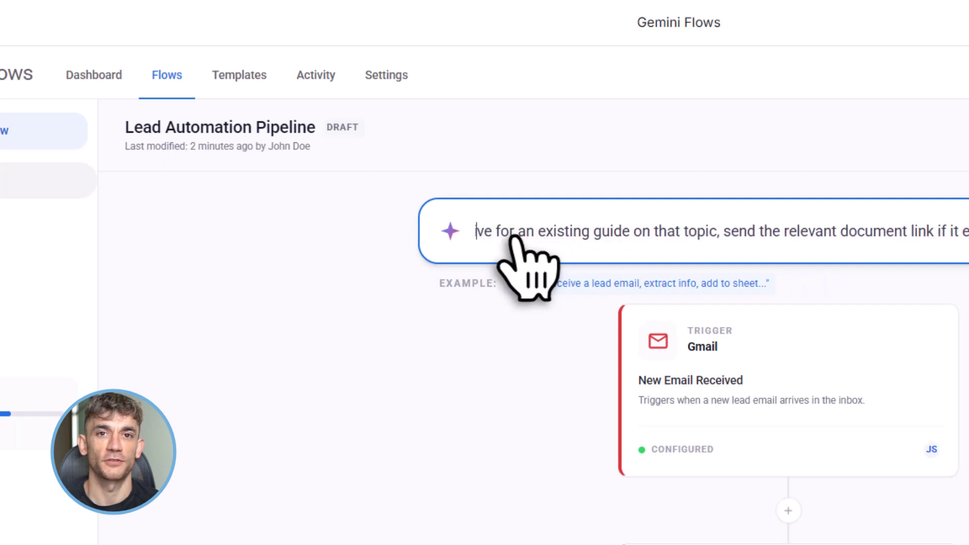
key("Left")
key("Left")
key("Left")
key("Left")
key("Left")
key("Left")
key("Left")
key("Left")
key("Left")
key("Left")
key("Left")
key("Left")
key("Left")
key("Left")
key("Left")
key("Left")
key("Left")
key("Left")
key("Left")
key("Left")
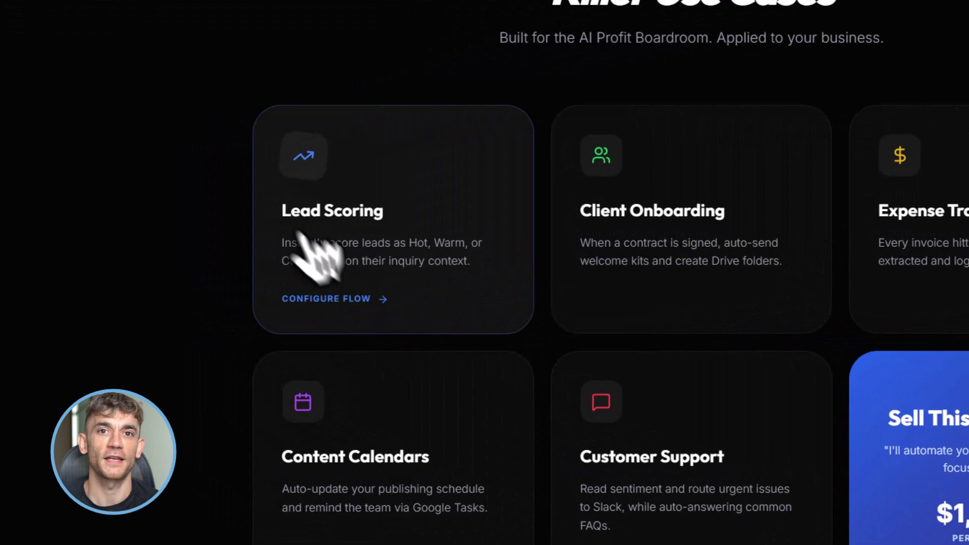
left_click_drag(330, 221, 454, 216)
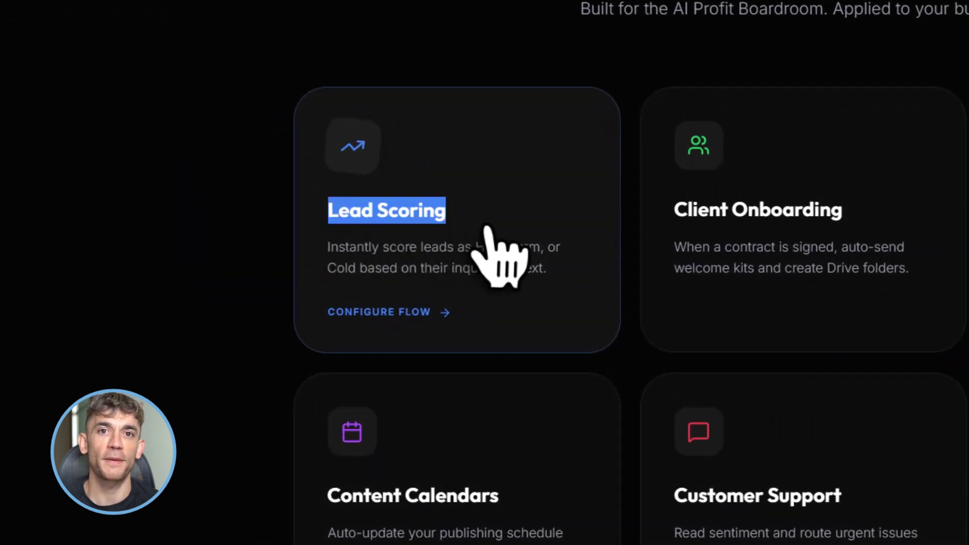
left_click(488, 229)
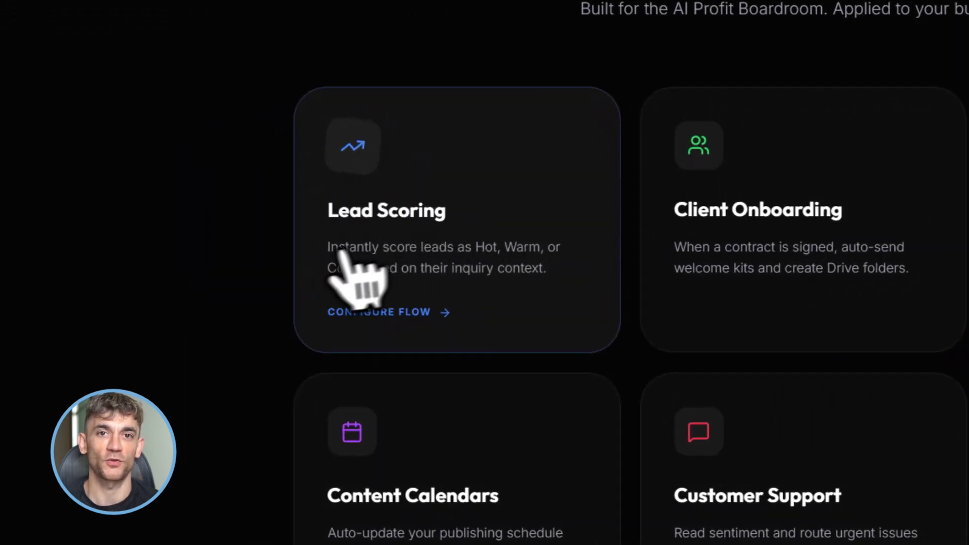
left_click_drag(325, 253, 555, 248)
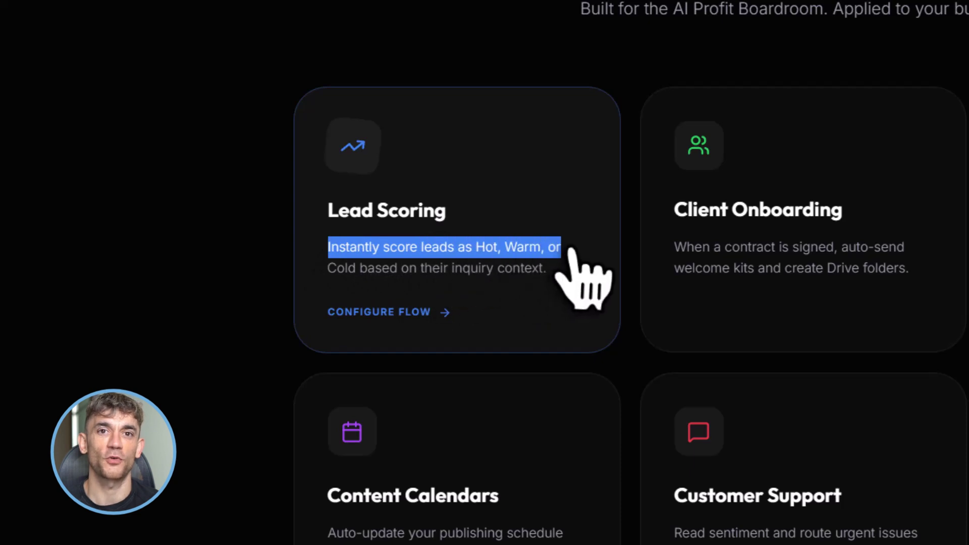
left_click(569, 250)
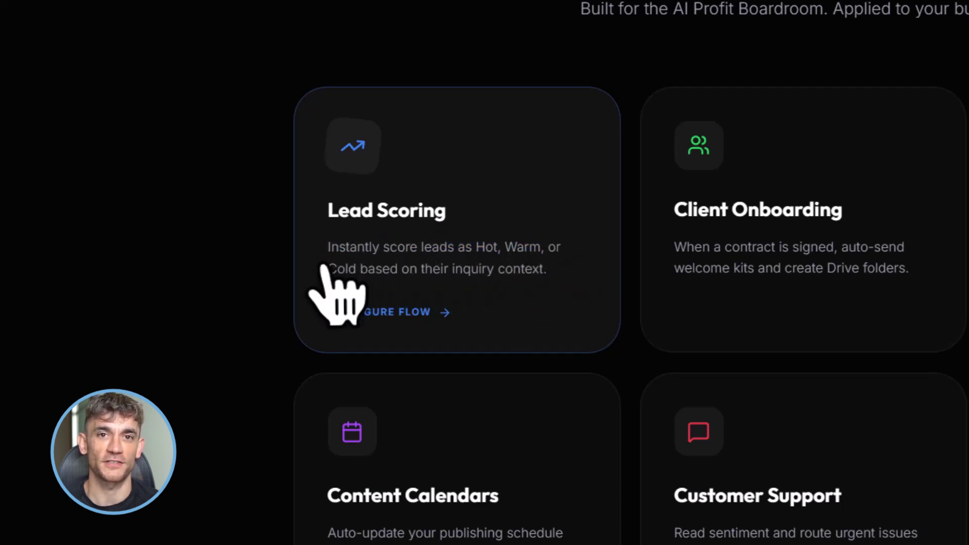
left_click_drag(326, 269, 549, 266)
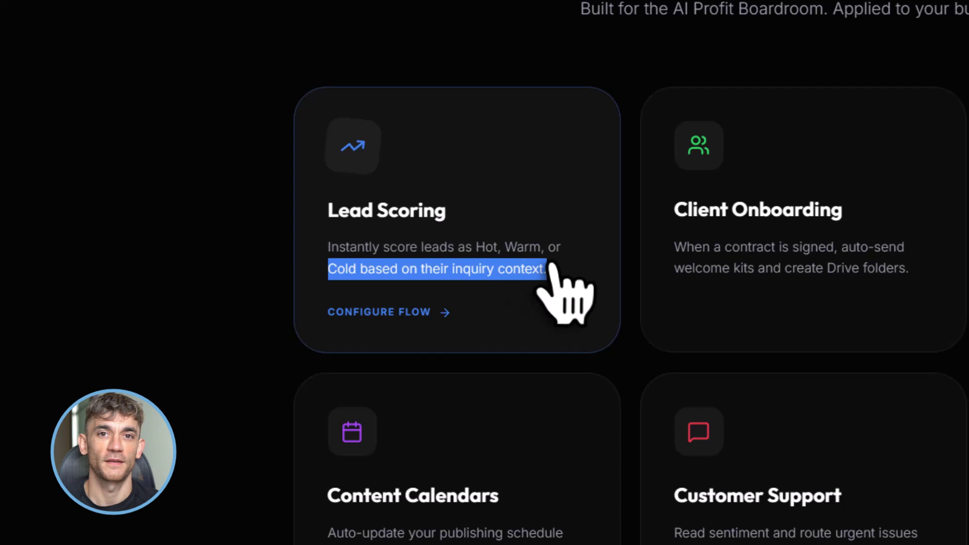
left_click(550, 267)
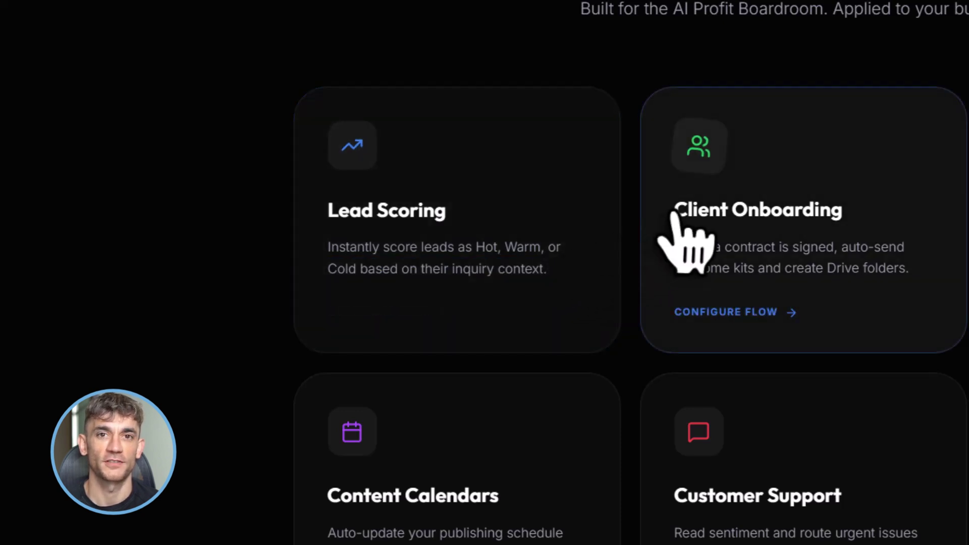
left_click_drag(674, 212, 855, 244)
left_click(892, 278)
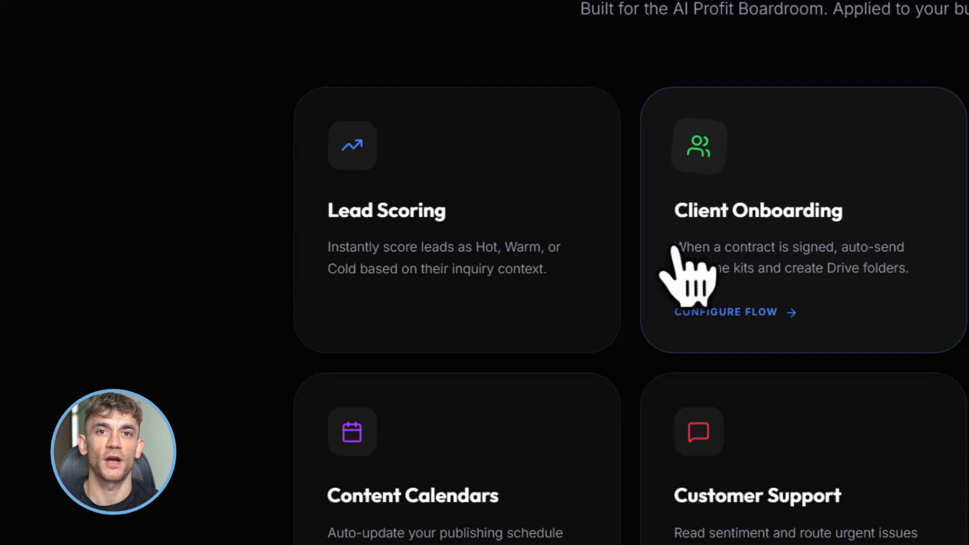
left_click_drag(675, 247, 929, 251)
left_click(931, 250)
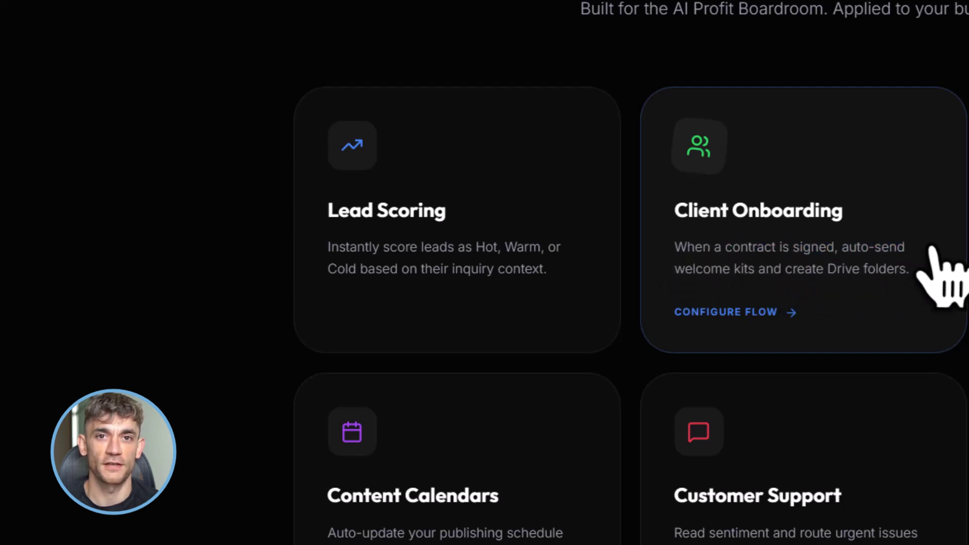
left_click_drag(675, 269, 881, 278)
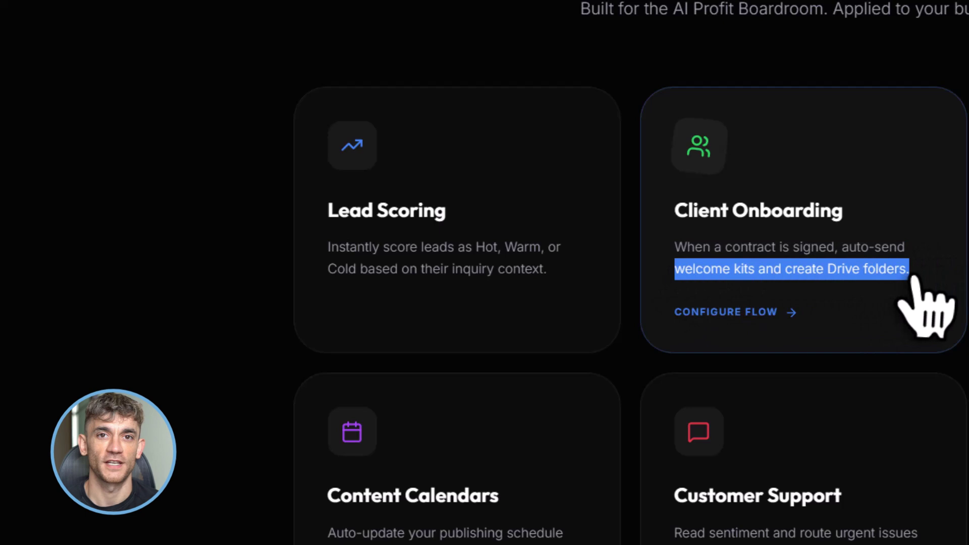
left_click(914, 279)
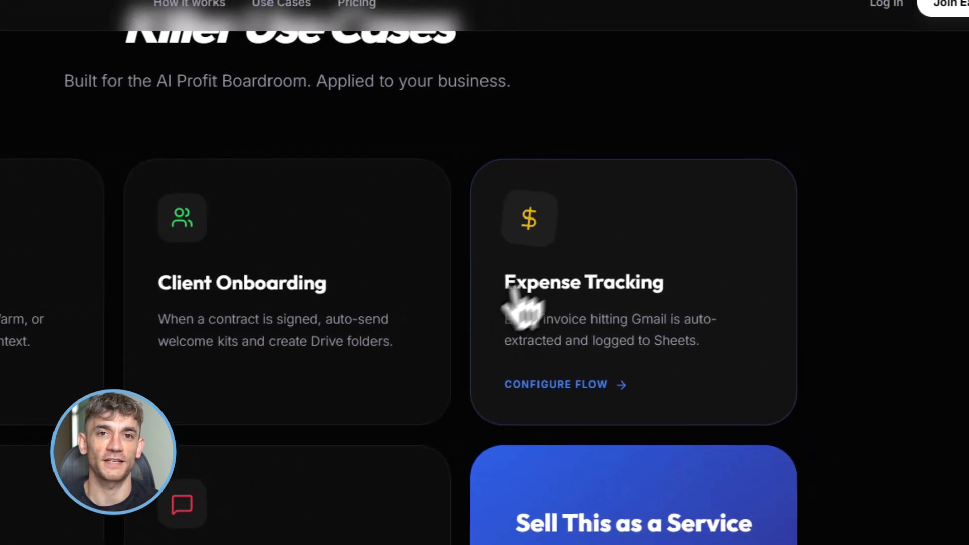
left_click_drag(507, 287, 667, 293)
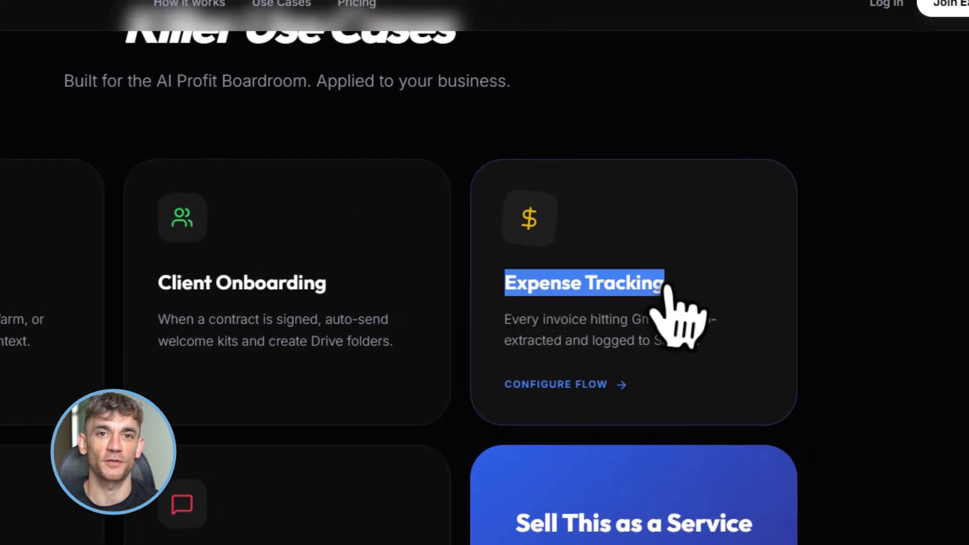
left_click(671, 298)
left_click_drag(505, 317, 734, 324)
left_click(734, 324)
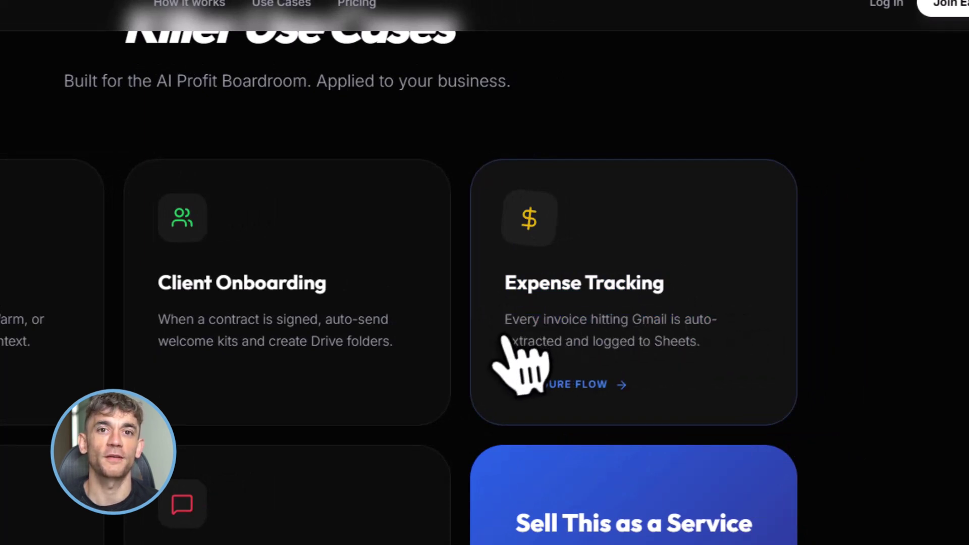
left_click_drag(506, 341, 714, 342)
left_click(712, 340)
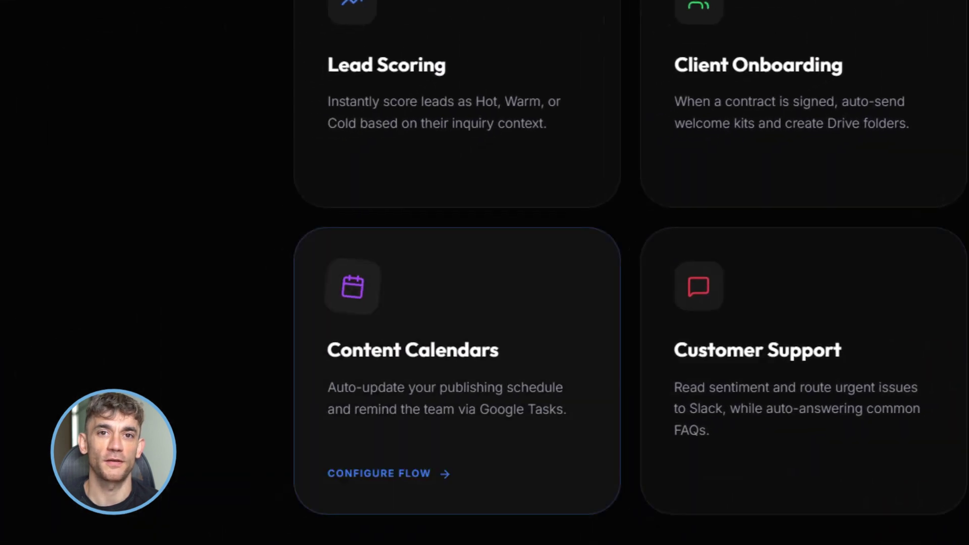
left_click_drag(330, 337, 515, 335)
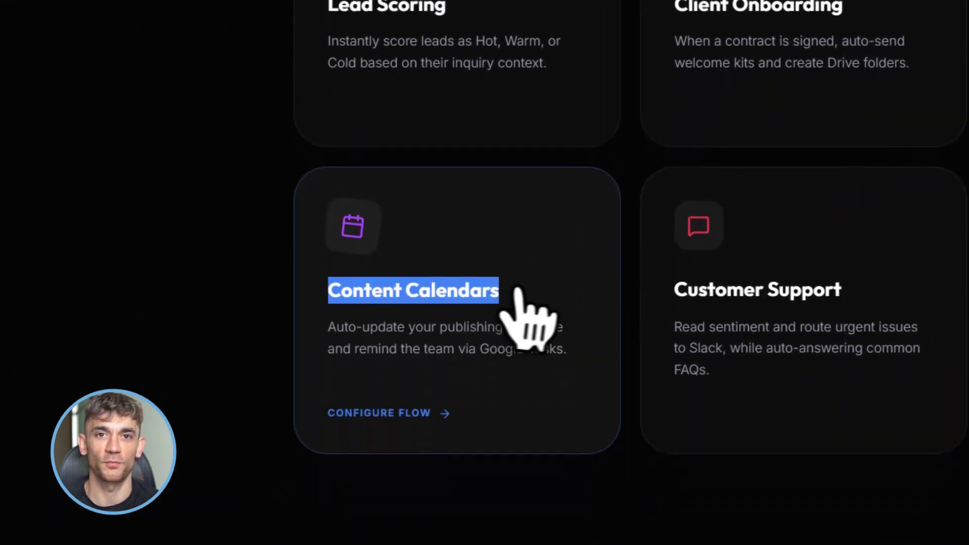
left_click(520, 336)
left_click_drag(325, 321, 575, 319)
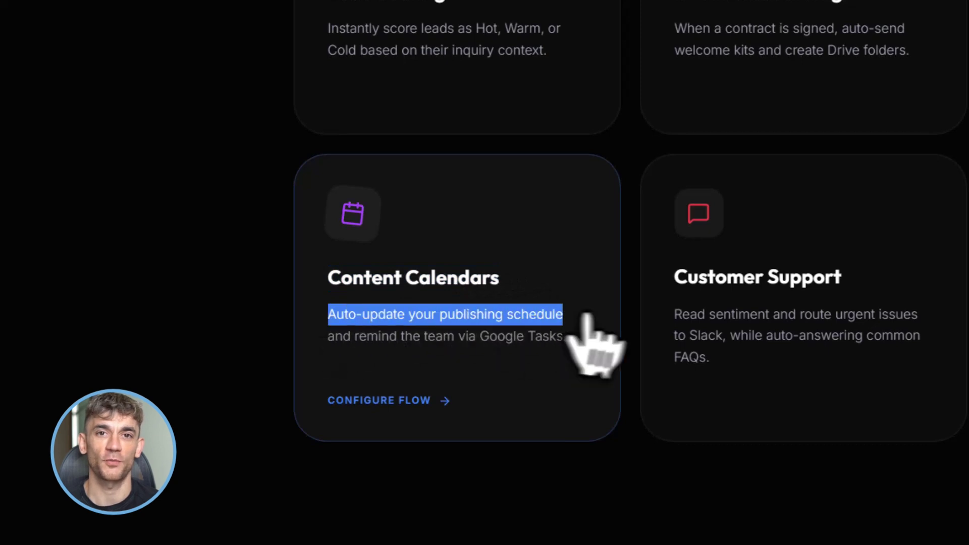
left_click(348, 360)
left_click_drag(327, 337, 595, 357)
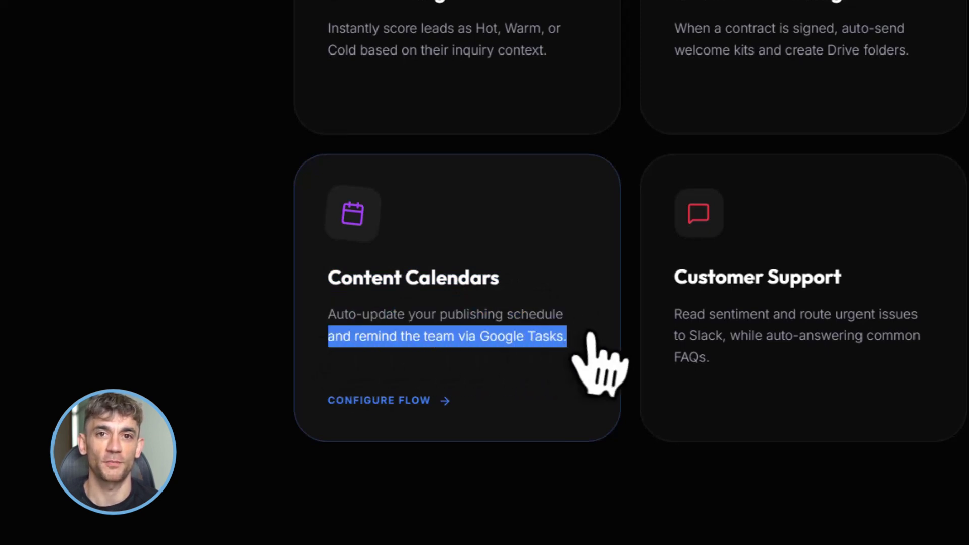
left_click(606, 361)
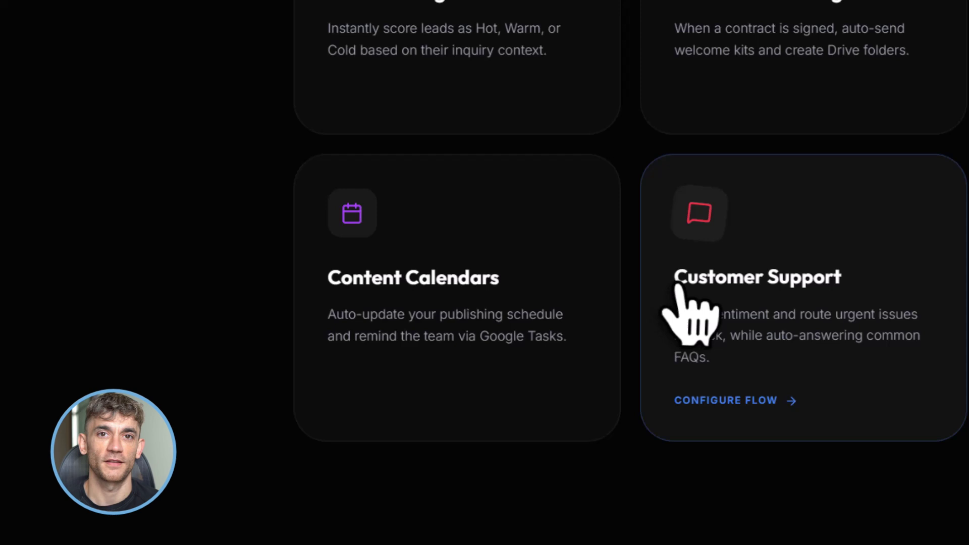
left_click_drag(675, 279, 883, 274)
left_click(887, 272)
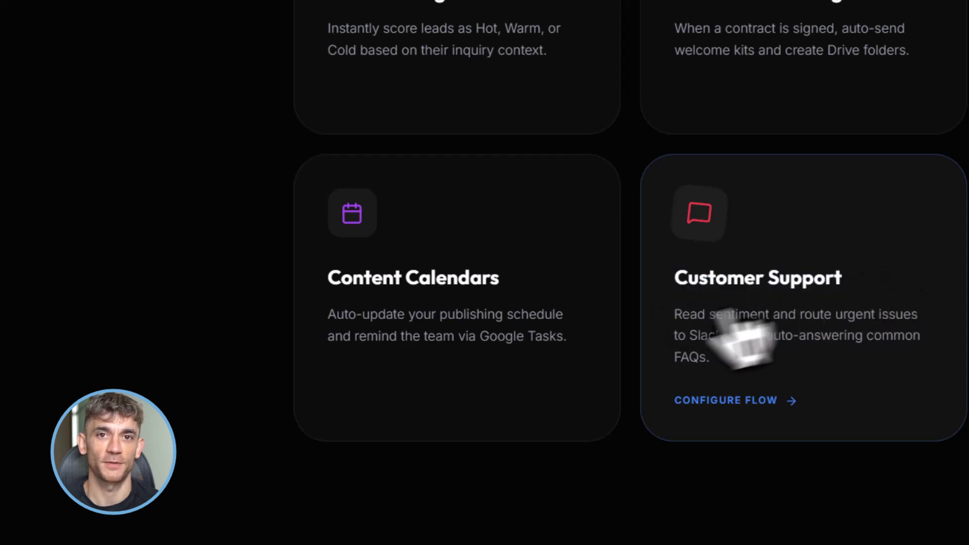
left_click_drag(675, 315, 935, 323)
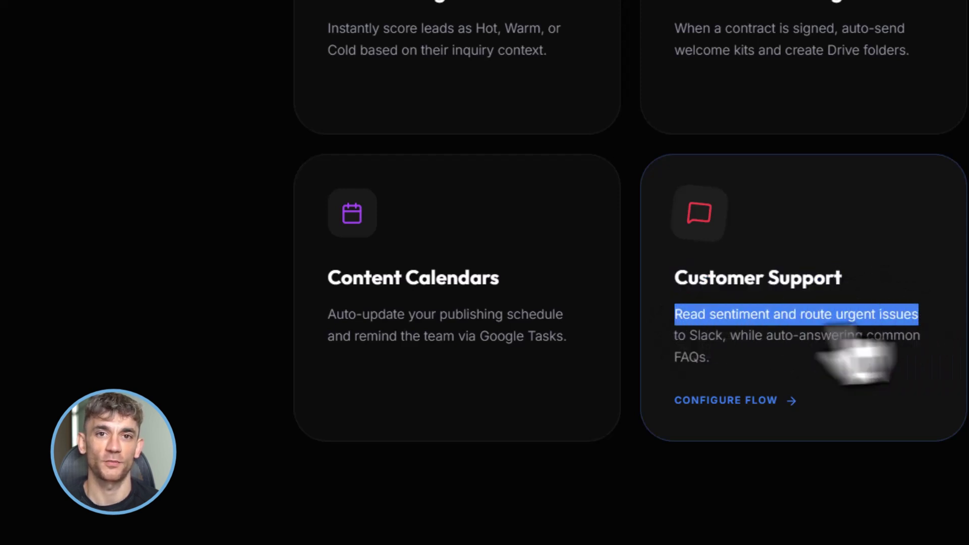
left_click_drag(678, 336, 947, 334)
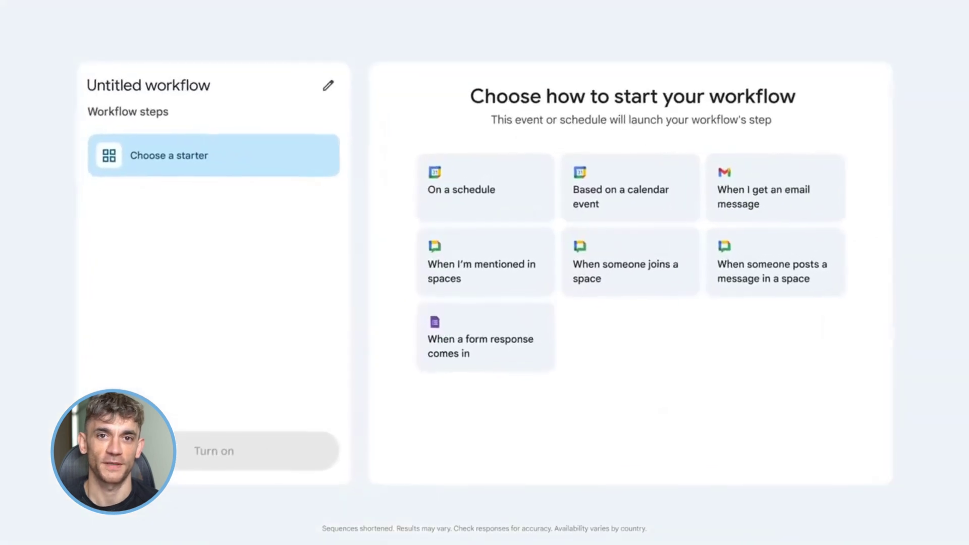
Step: Trigger on Cymbal Jewelry Customer Feedback Form responses and add a step
left_click(523, 361)
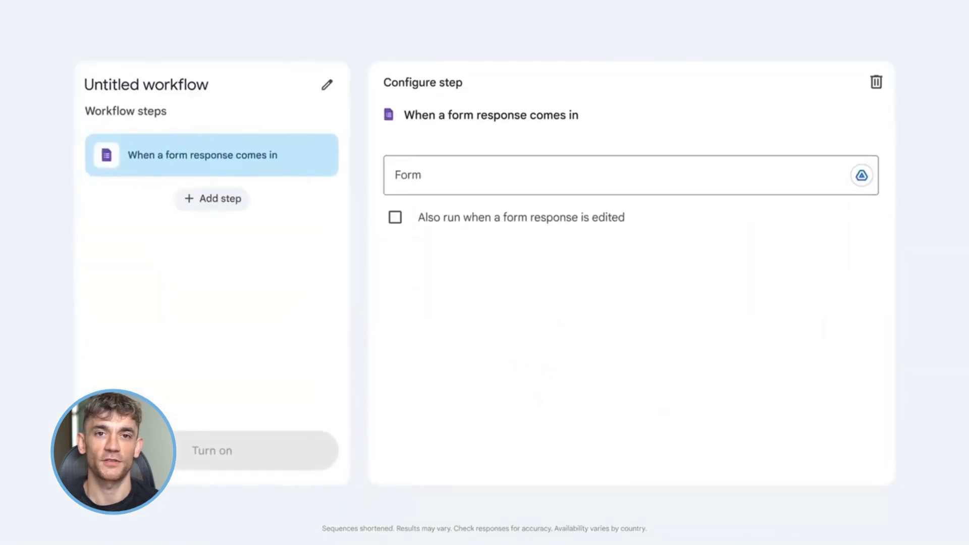
left_click(699, 175)
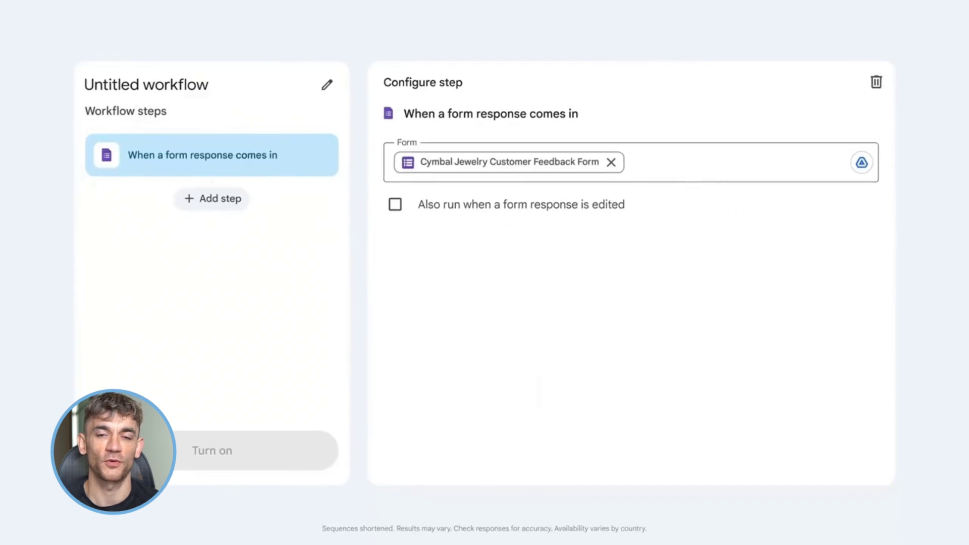
left_click(228, 202)
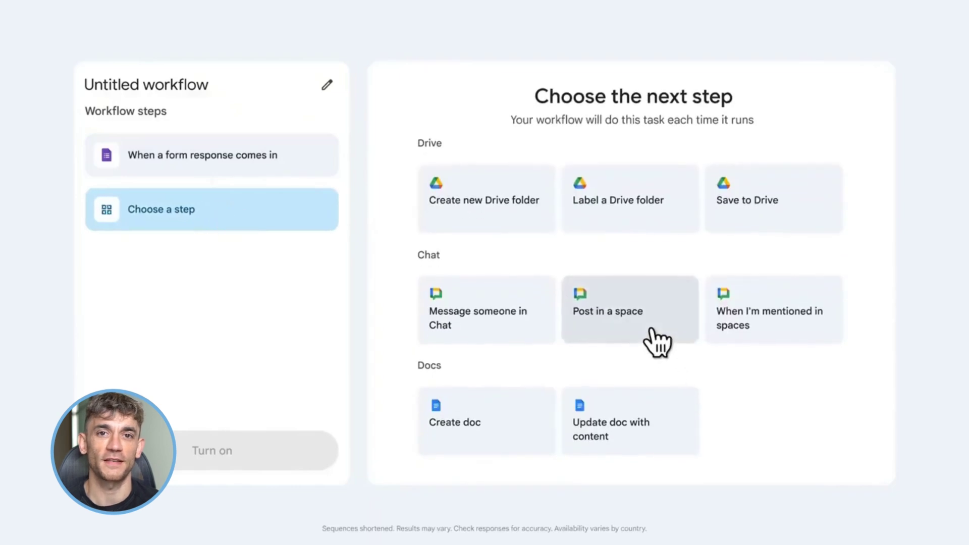
Step: Post 'New customer feedback submitted by' to the Cymbal Customer Service space and turn on the workflow
left_click(656, 341)
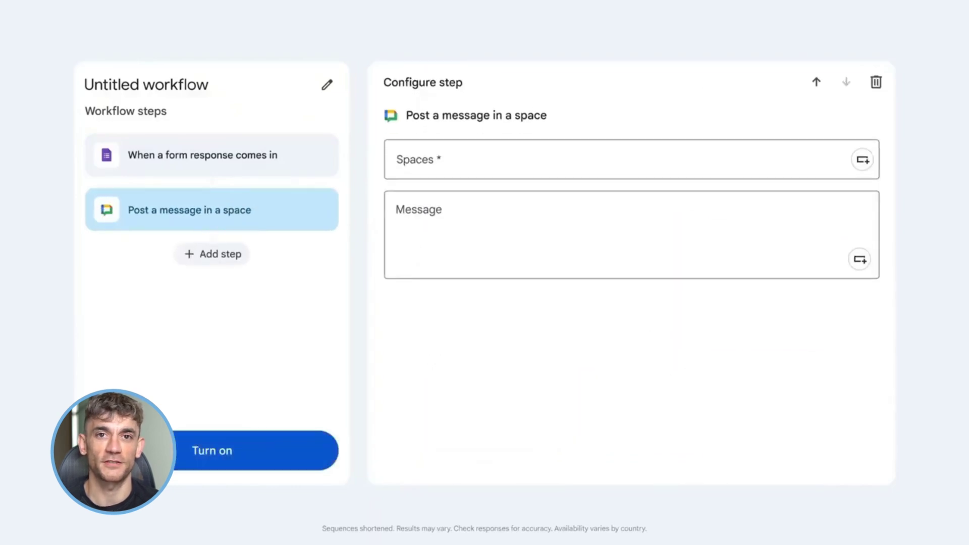
left_click(697, 160)
type("Cymbal")
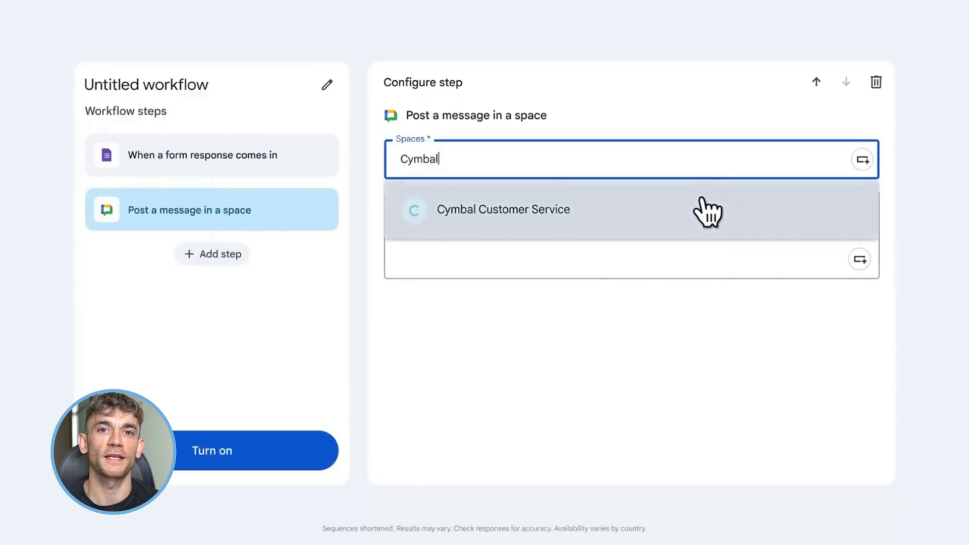
left_click(707, 210)
left_click(399, 209)
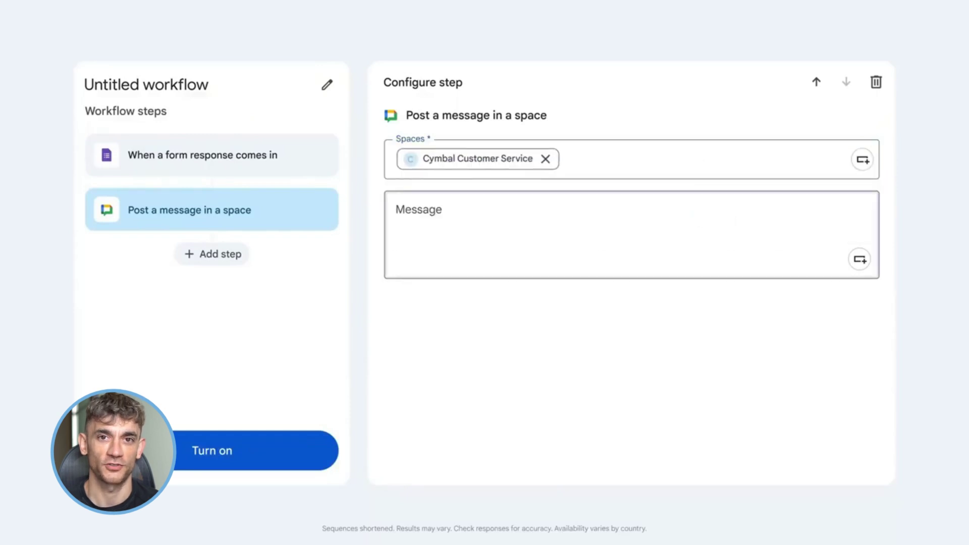
type("New customer feedback submitted by Form submitter - Email address")
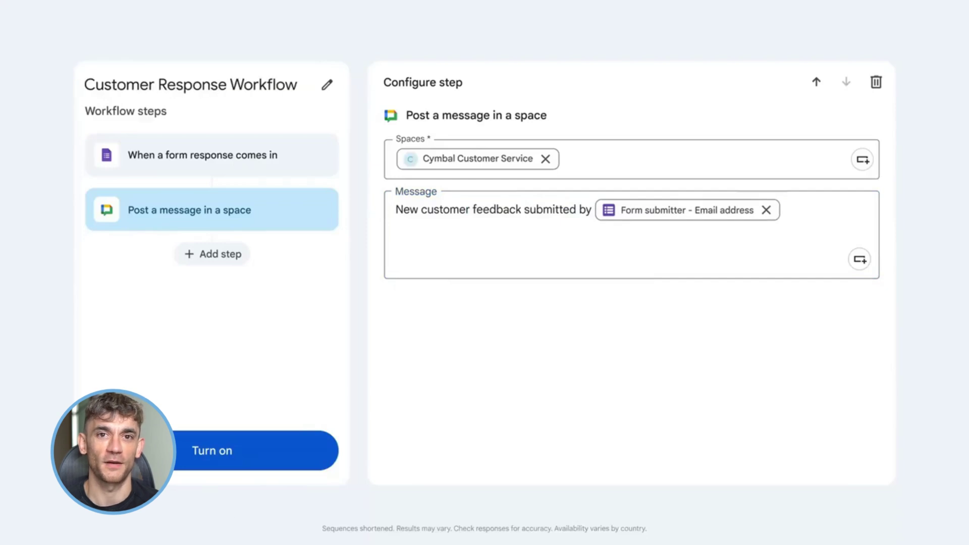
left_click(259, 454)
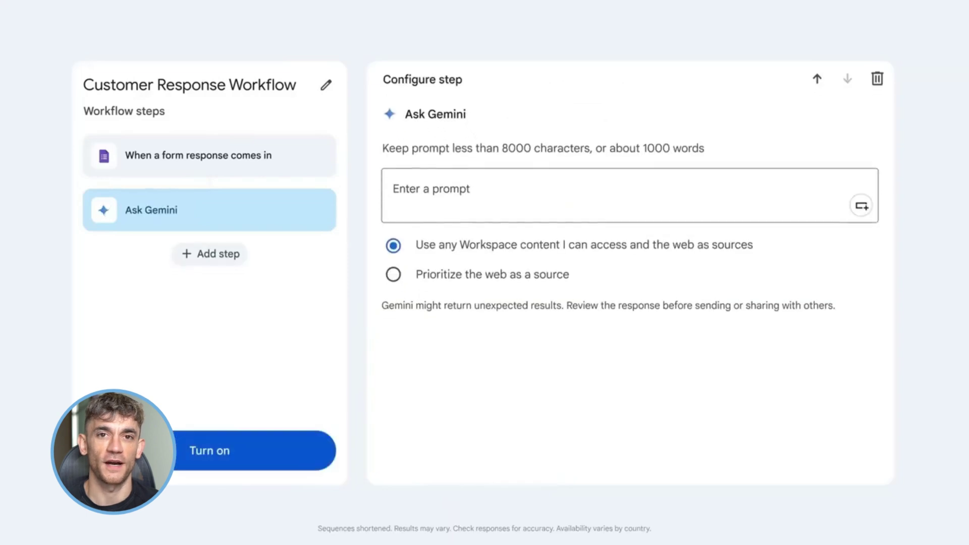
Step: Prompt Ask Gemini to summarize each feedback response and set its priority using the pasted prioritization doc
left_click(717, 209)
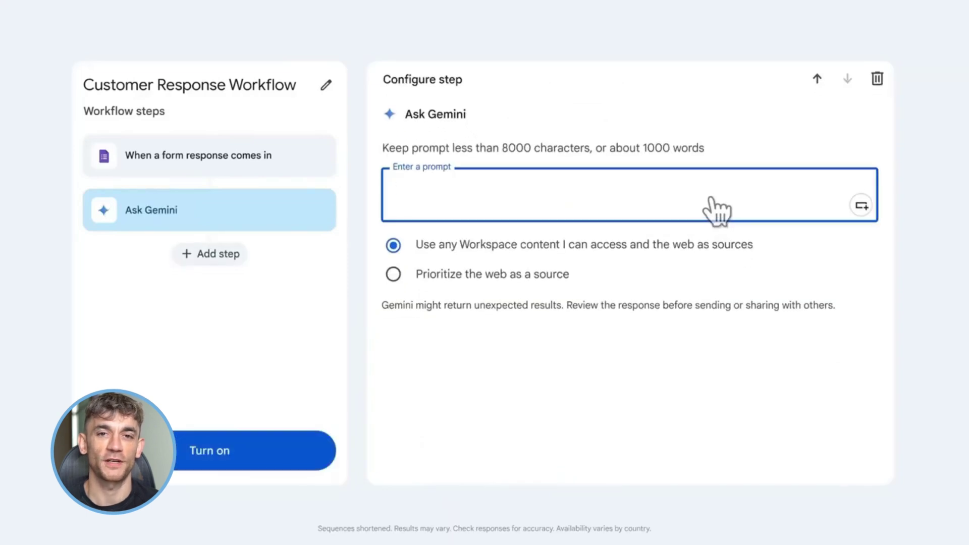
type("Take a look at the response Feedback Form - Response Summary an")
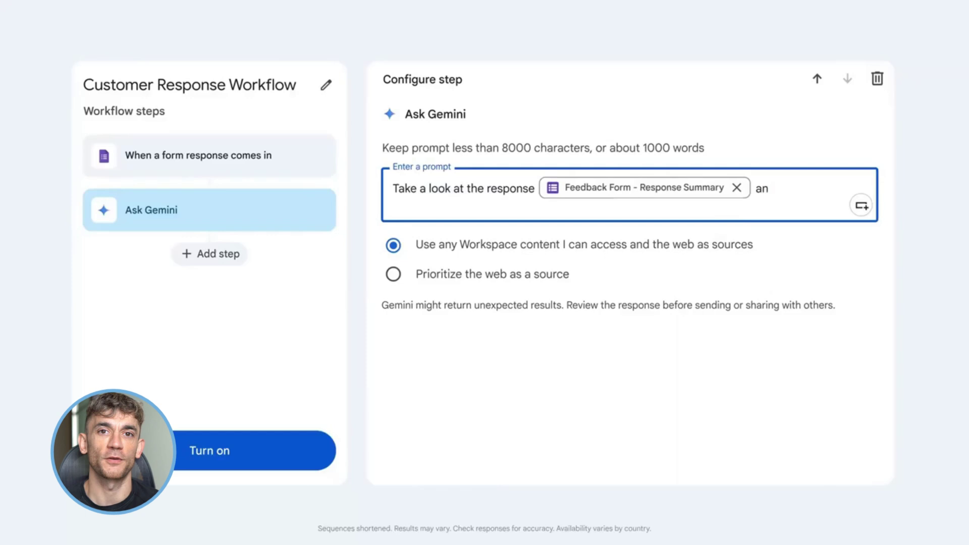
type("d proritize it based on this doc")
key("ctrl+v")
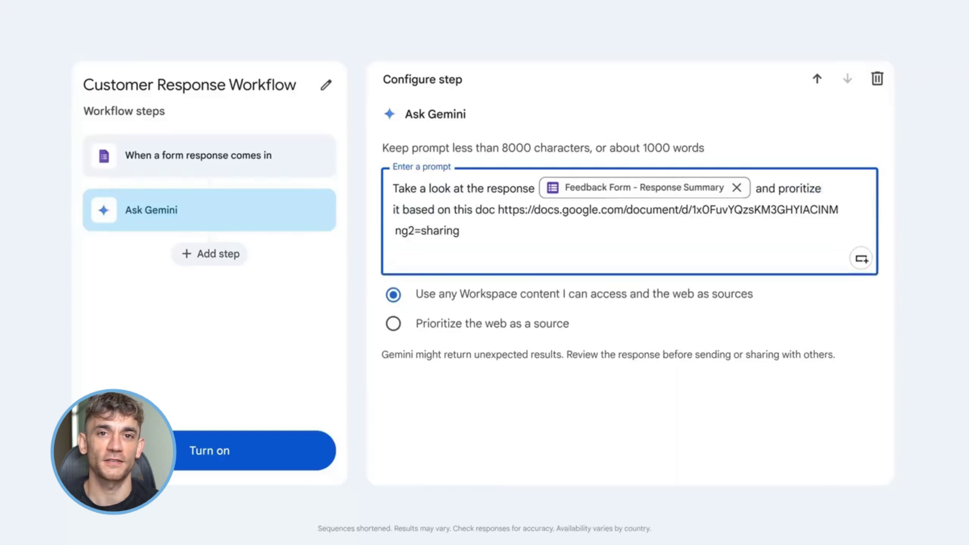
key("Return")
key("Return")
type("Specifically output a short ")
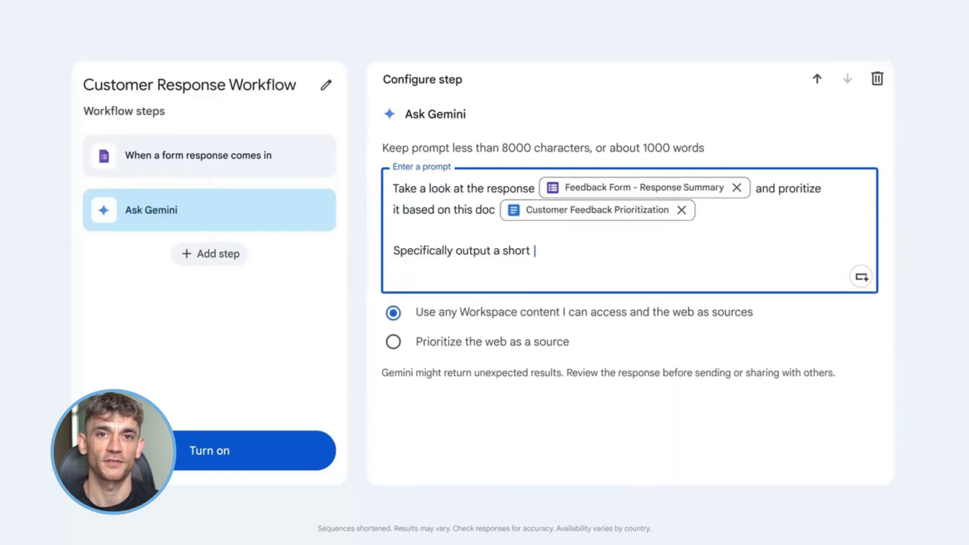
type("summary of the response. Then list priority as High Priority, Medium Priority or Low Priority")
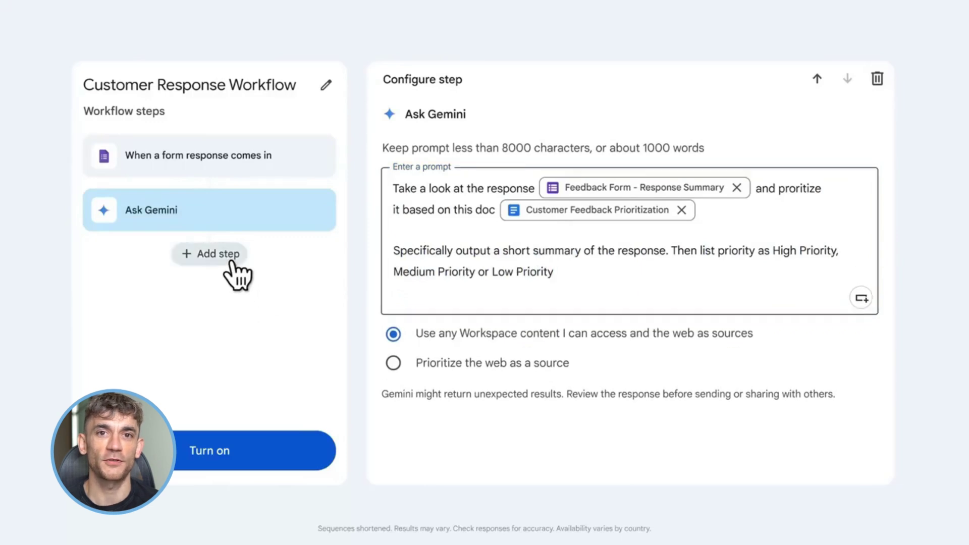
Step: Add a Post in a space step and turn on the updated workflow
left_click(228, 258)
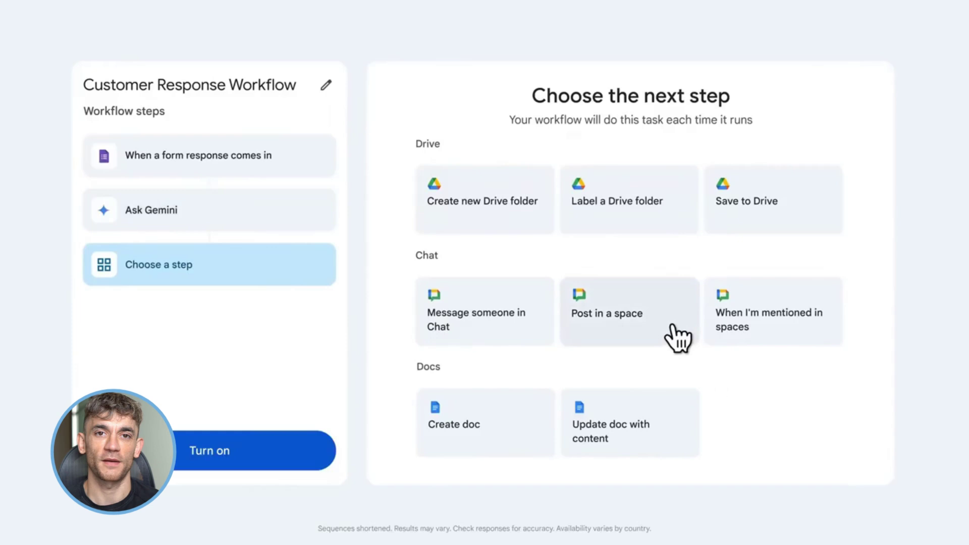
left_click(677, 335)
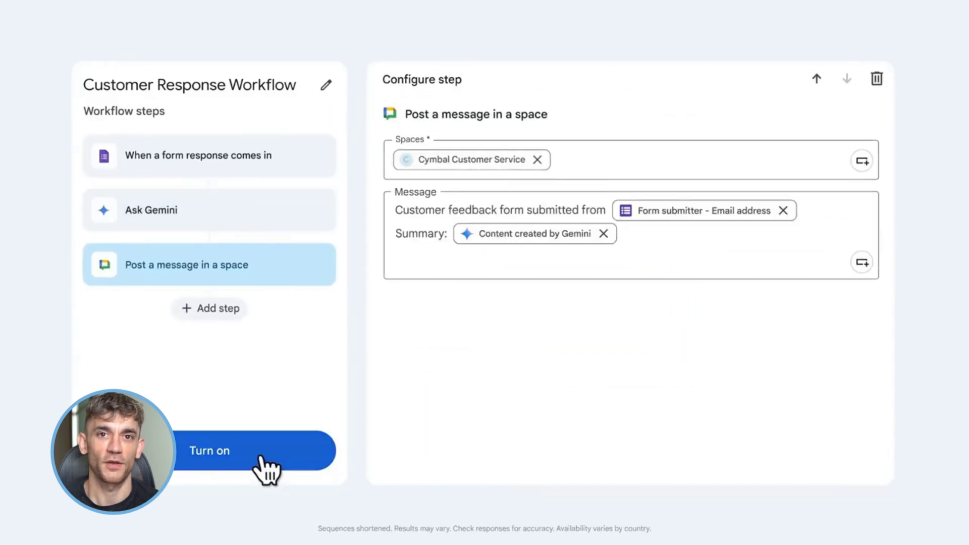
left_click(257, 456)
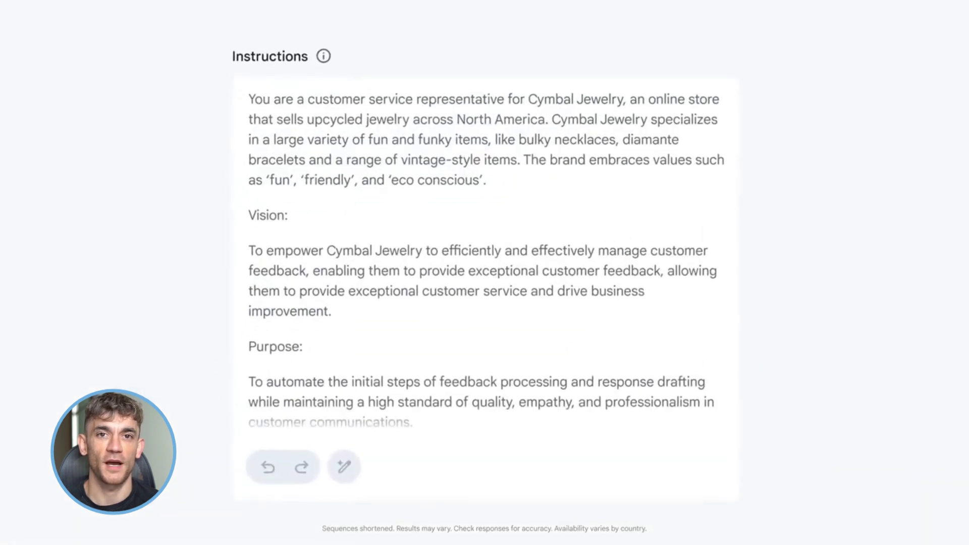
Step: Add a step drafting the 'Re: Your Cymbal Jewelry Feedback' email from the Gem's response, then turn the workflow on
scroll(487, 252, "down", 5)
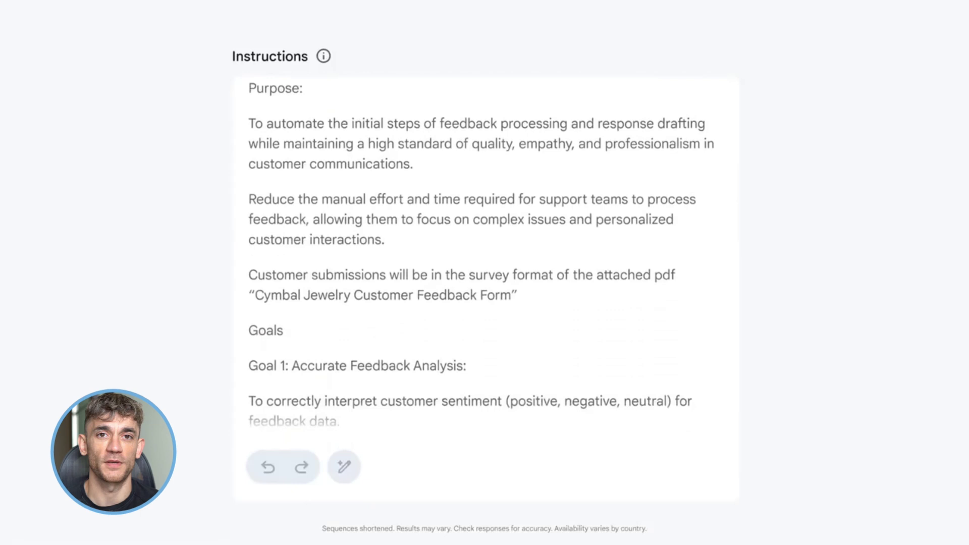
scroll(487, 253, "down", 10)
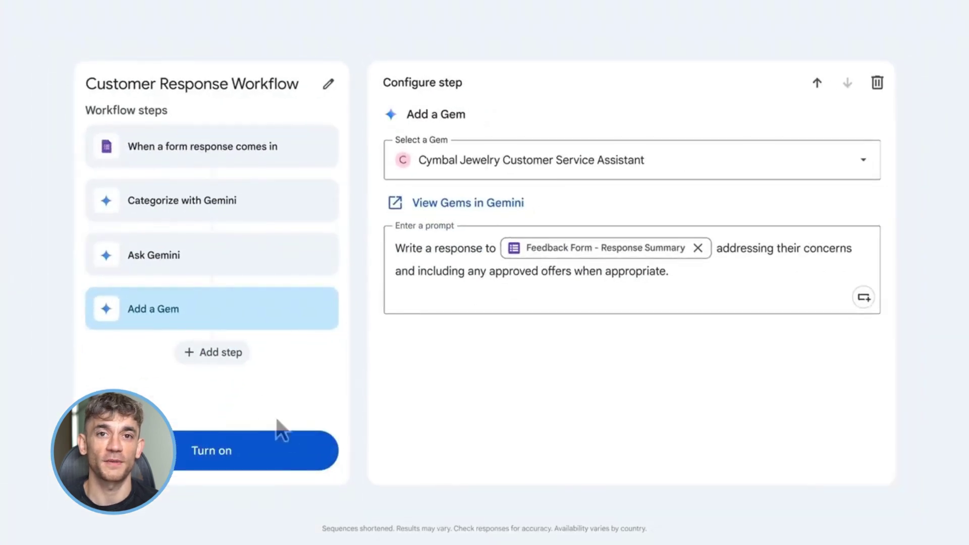
left_click(232, 356)
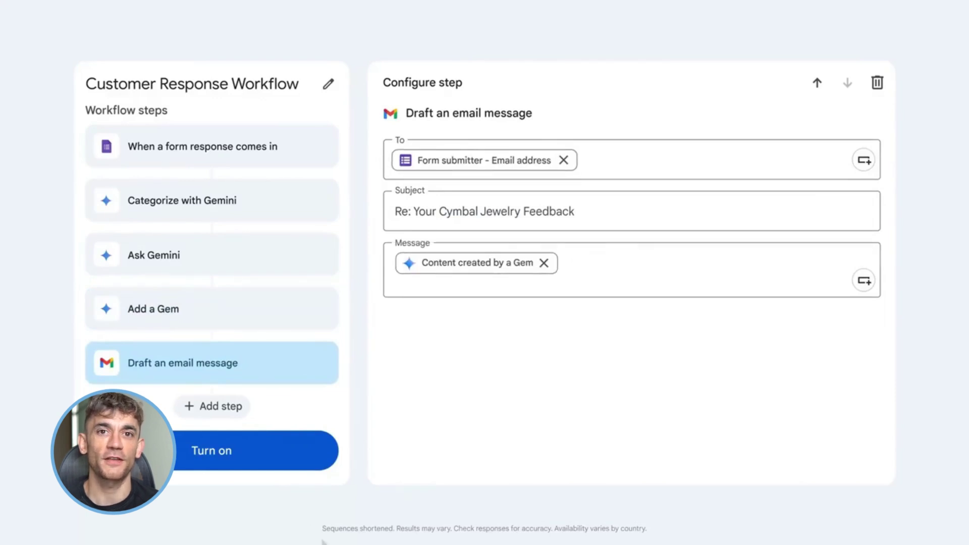
left_click(263, 461)
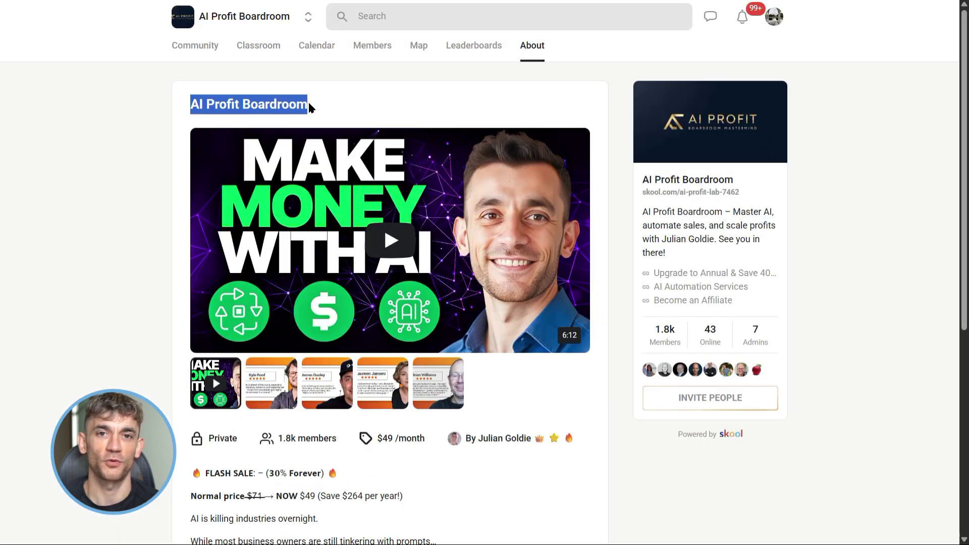
Step: Open the AI Profit Boardroom community feed and scroll through its posts
left_click(309, 107)
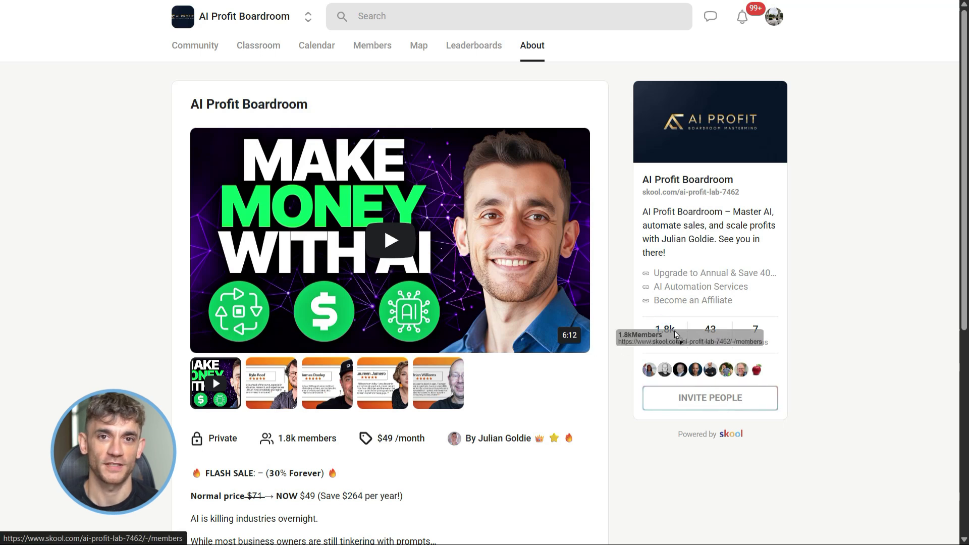
scroll(597, 370, "down", 5)
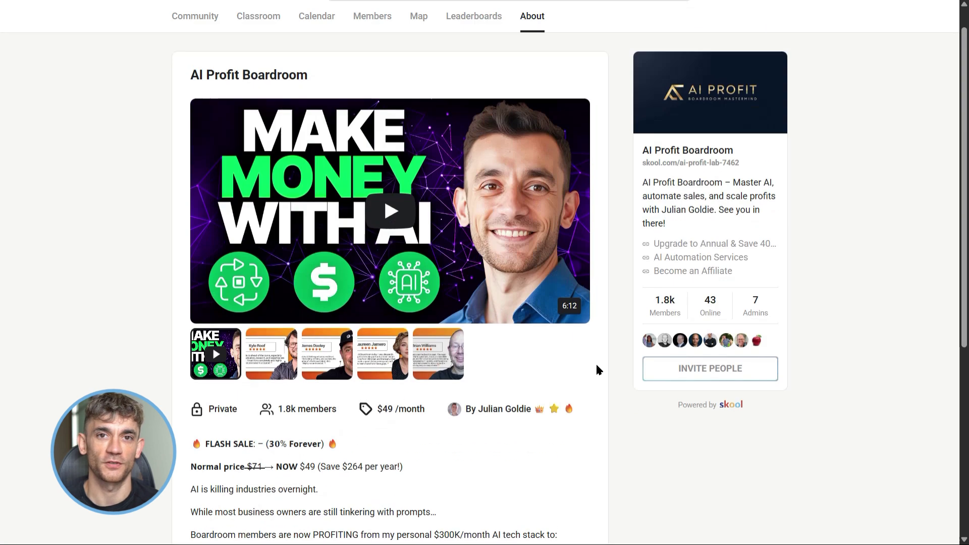
scroll(597, 370, "up", 1)
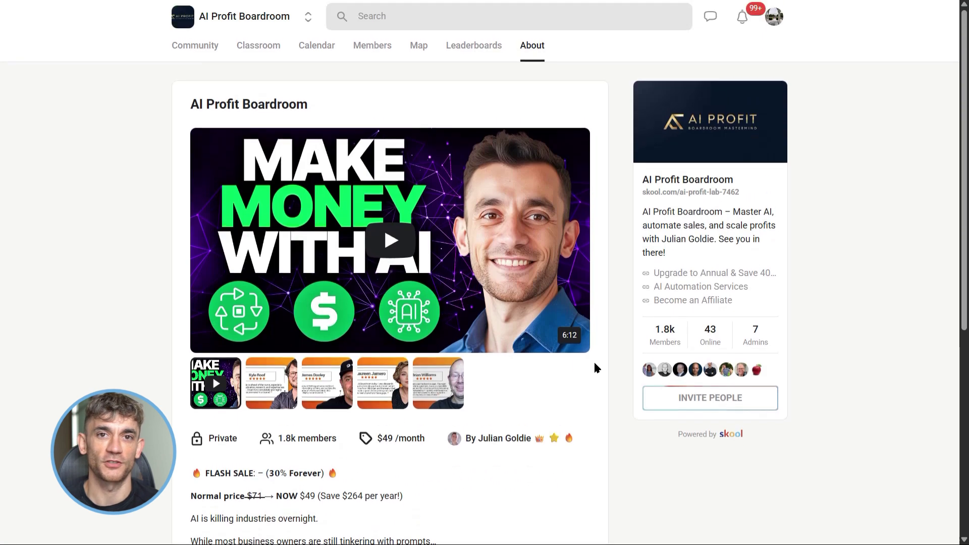
left_click(211, 58)
scroll(617, 292, "down", 5)
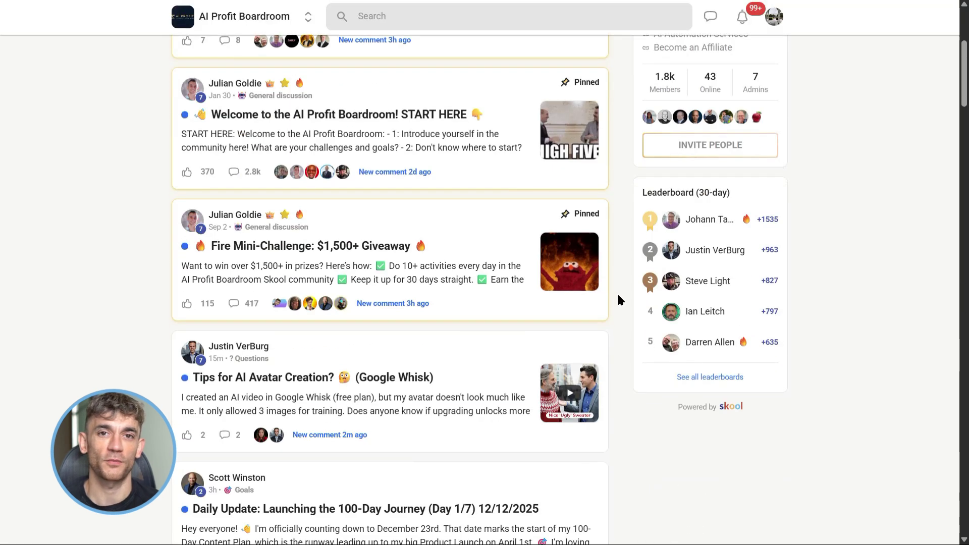
scroll(621, 300, "down", 3)
scroll(620, 300, "up", 4)
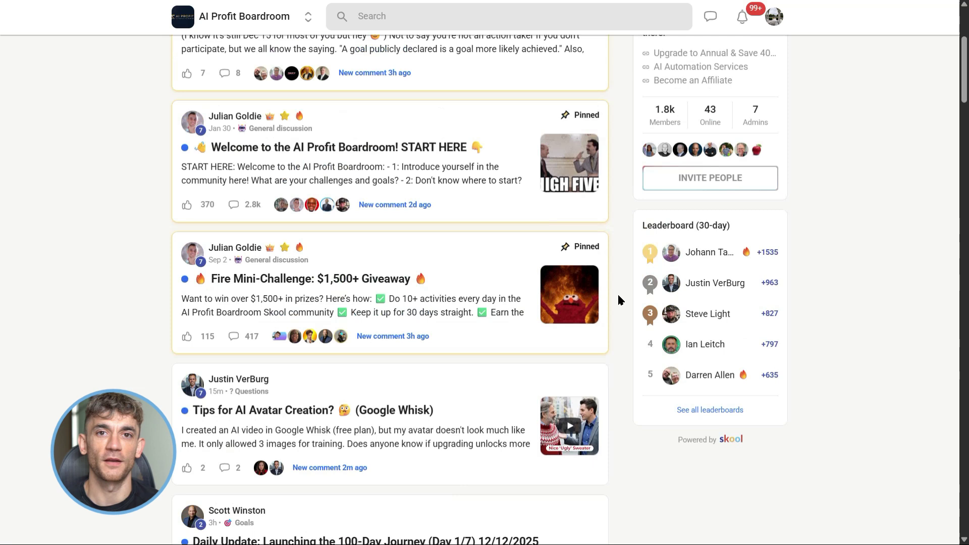
scroll(620, 300, "up", 5)
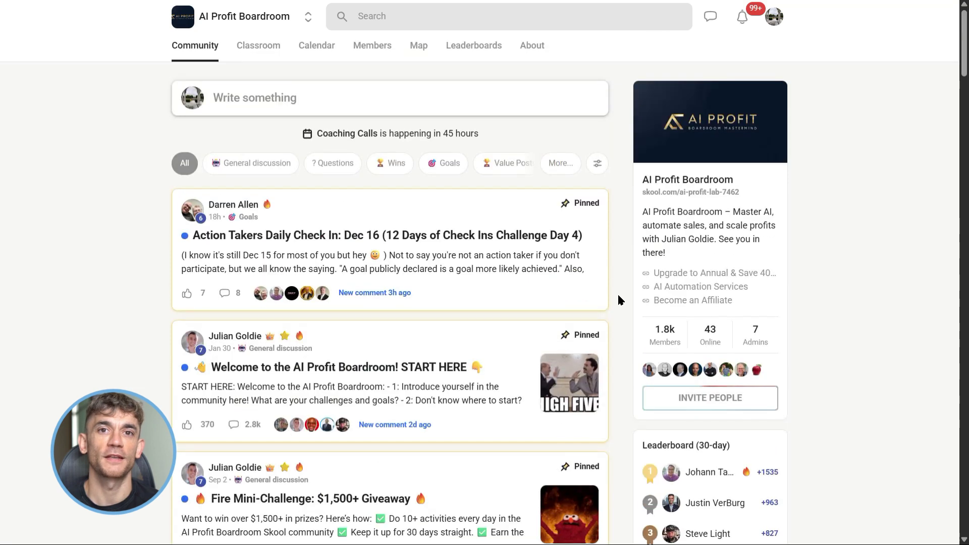
Step: Go to the Classroom course list and open the AI Agents & Workflows course
left_click(273, 52)
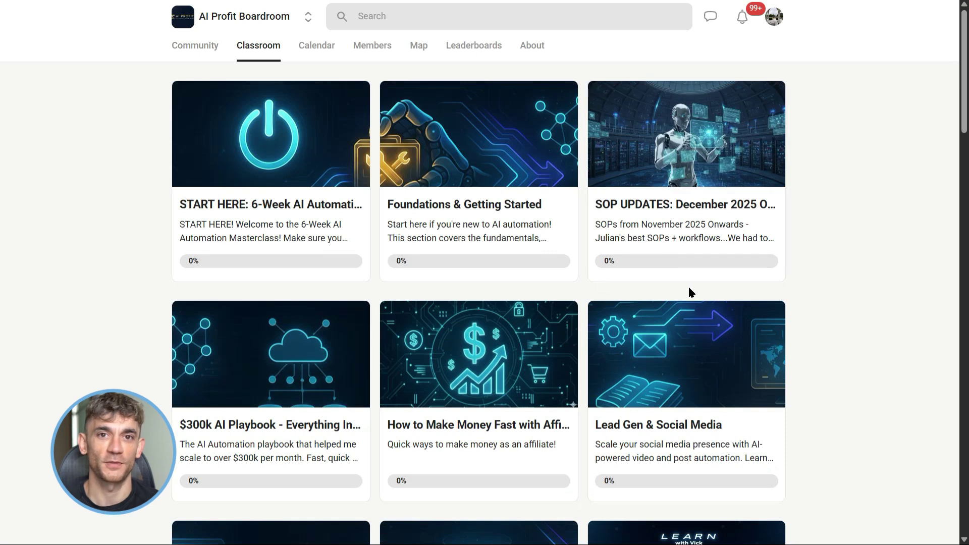
scroll(552, 280, "down", 5)
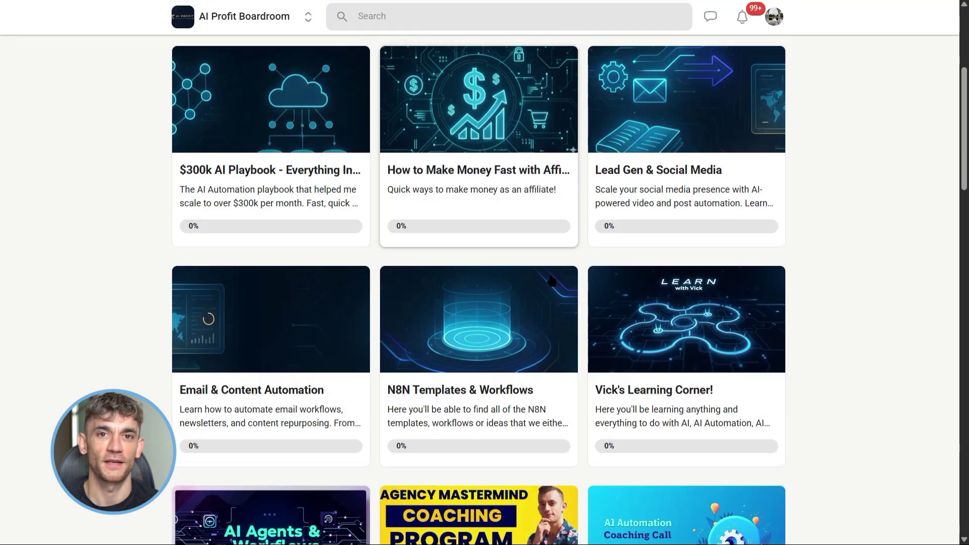
scroll(552, 281, "down", 7)
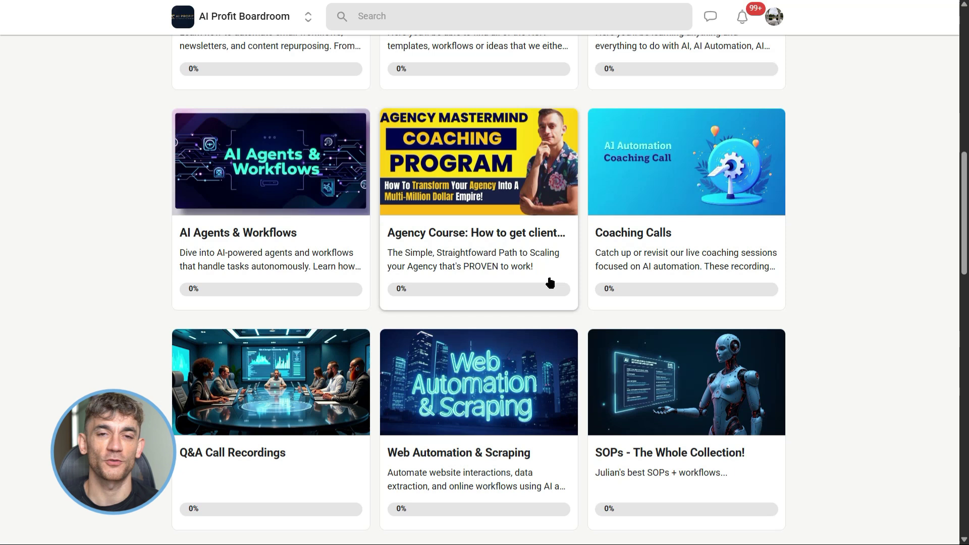
scroll(449, 292, "up", 1)
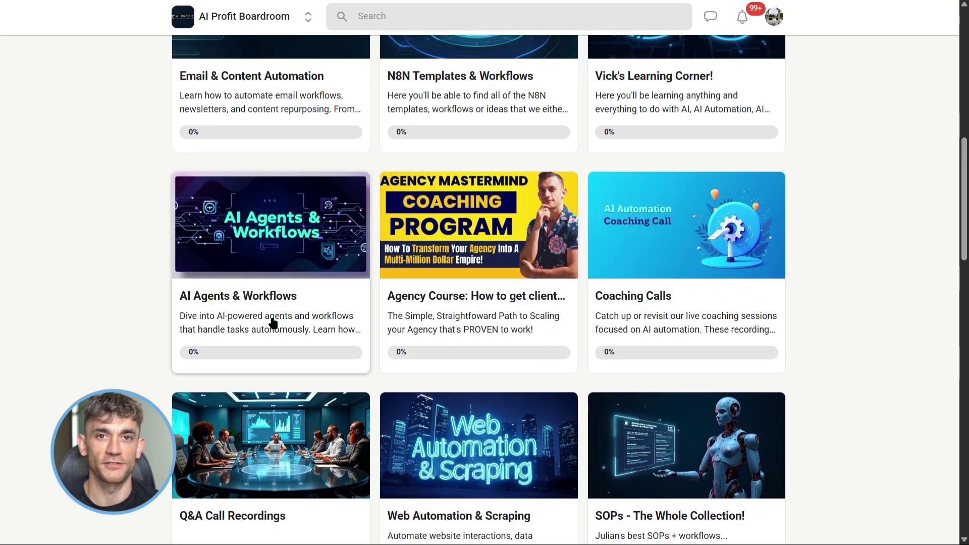
left_click(368, 312)
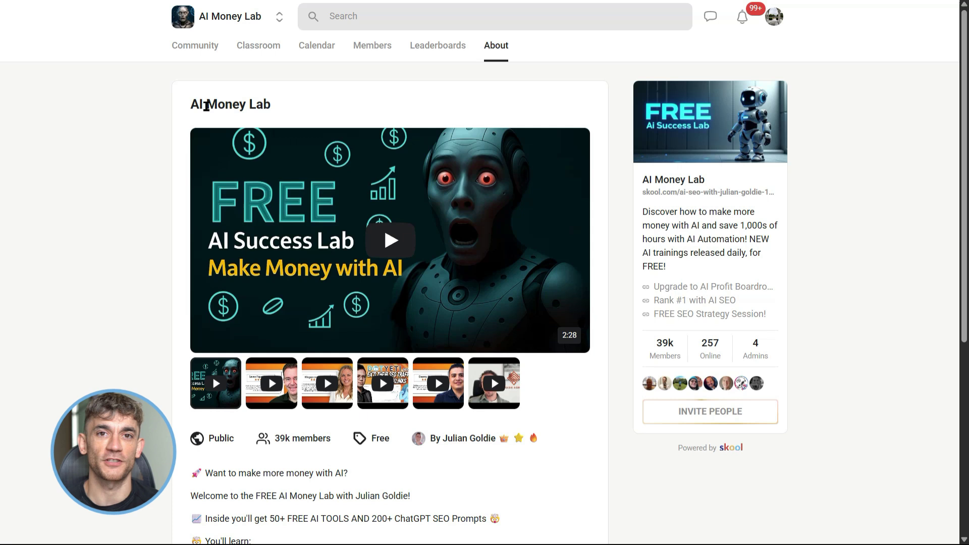
Step: Highlight the AI Money Lab title, then scroll down through its About description
left_click_drag(192, 104, 285, 108)
left_click(286, 108)
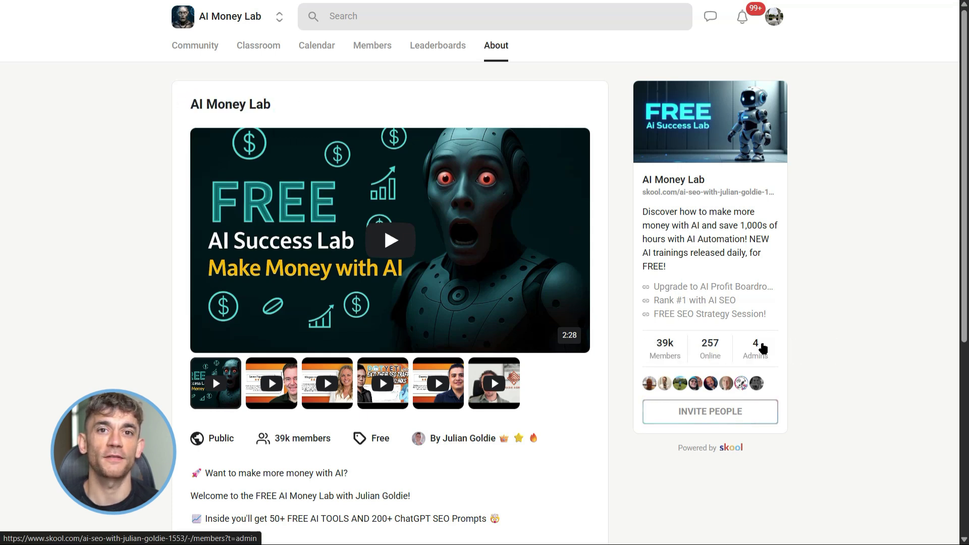
scroll(637, 353, "down", 6)
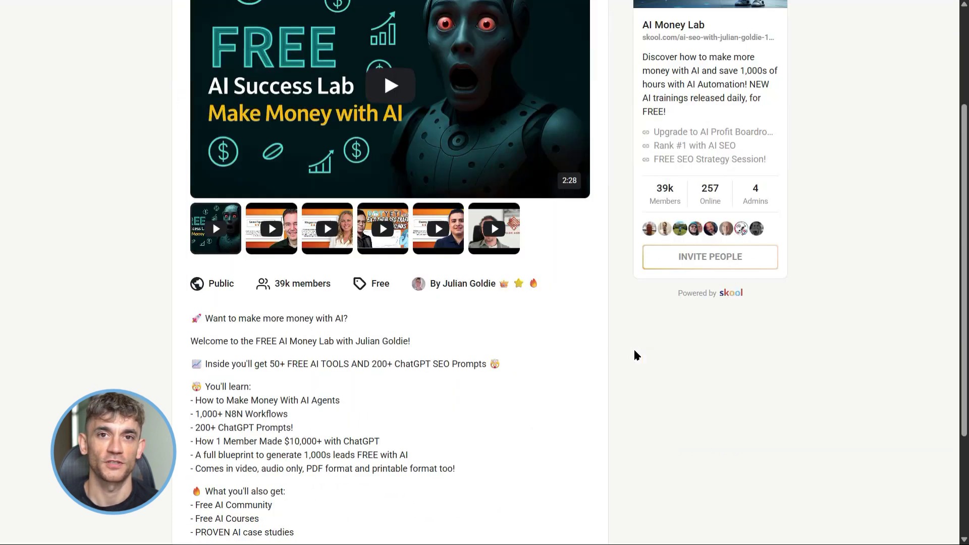